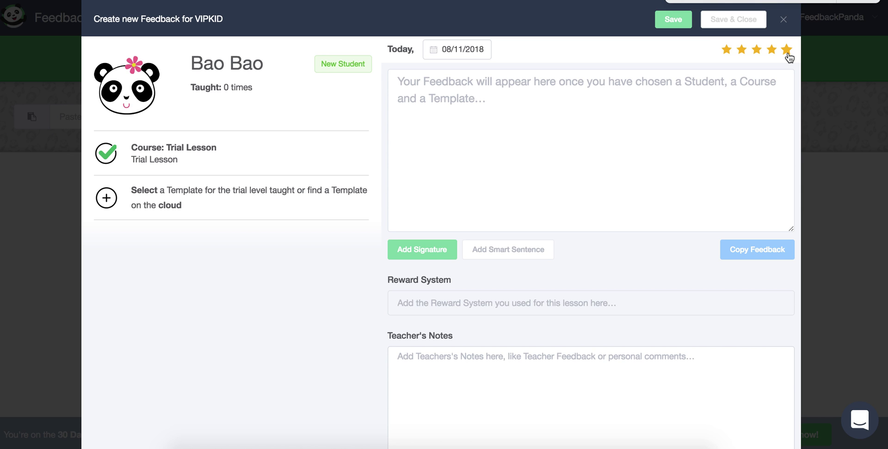
- Move into the Teacher's Notes box of the new five-star Trial Lesson feedback
{"action": "left_click", "coordinate": [511, 371]}
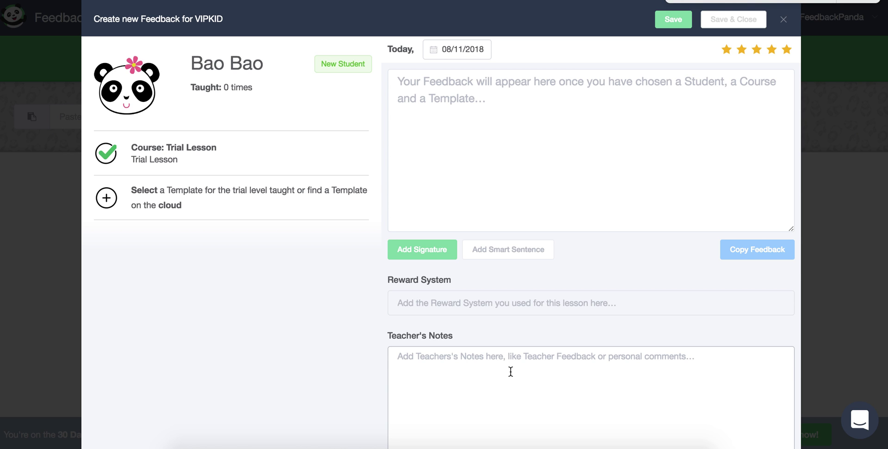
- Enter 'Notes' as the teacher's notes for this feedback
{"action": "left_click", "coordinate": [511, 371]}
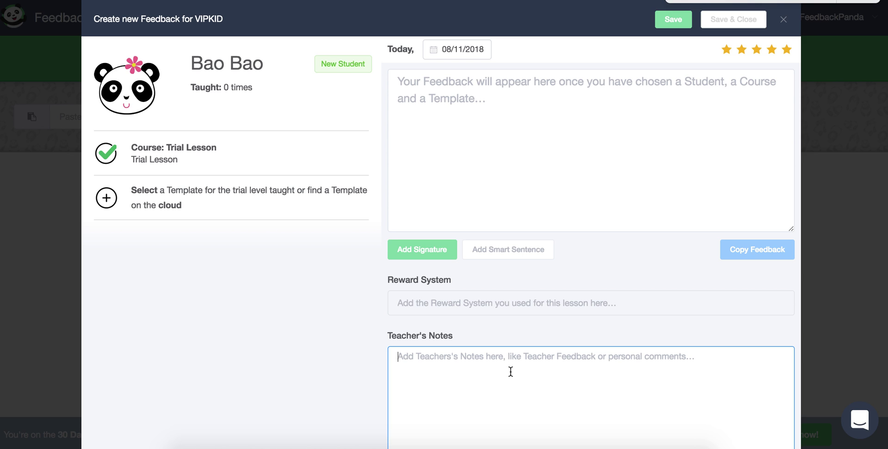
{"action": "type", "text": "Notes"}
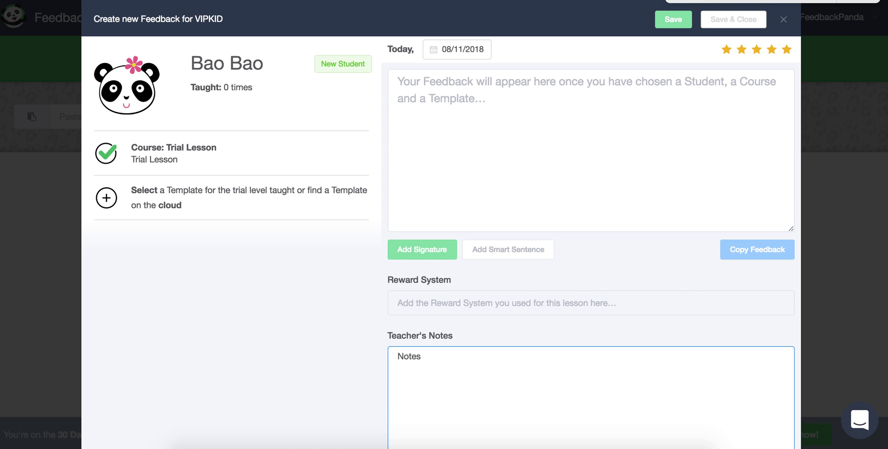
{"action": "left_click", "coordinate": [334, 334]}
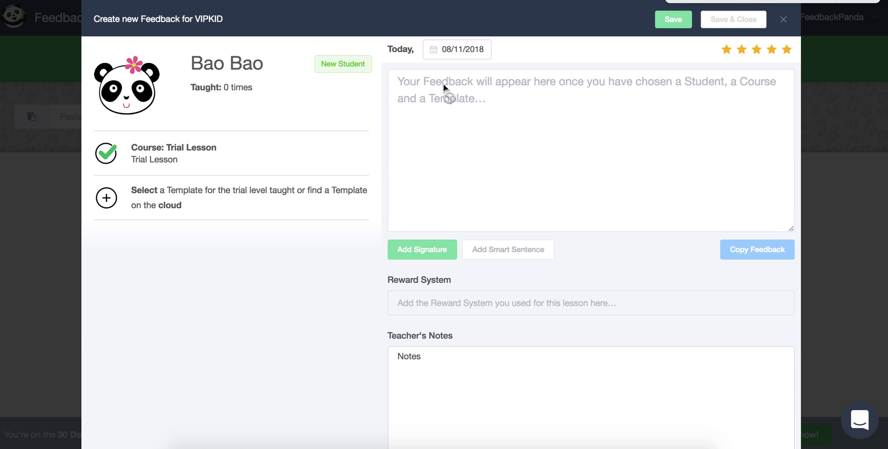
{"action": "mouse_move", "coordinate": [188, 82]}
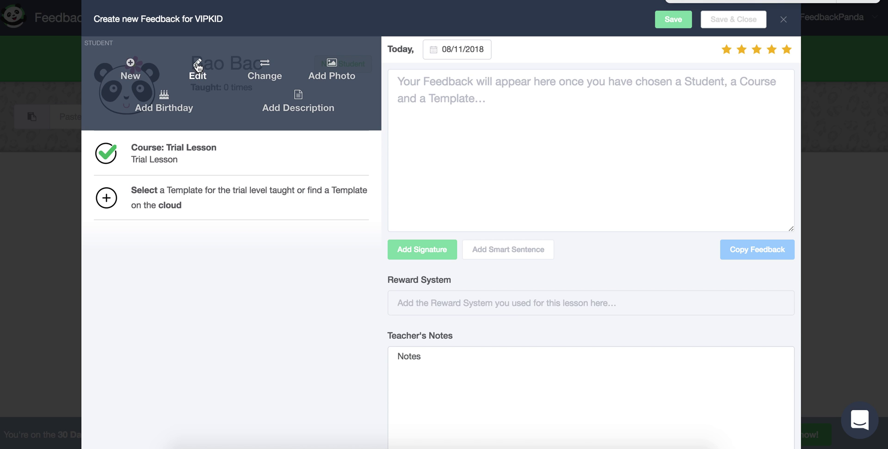
- Open the student's details and keep the student set as a girl
{"action": "left_click", "coordinate": [197, 63]}
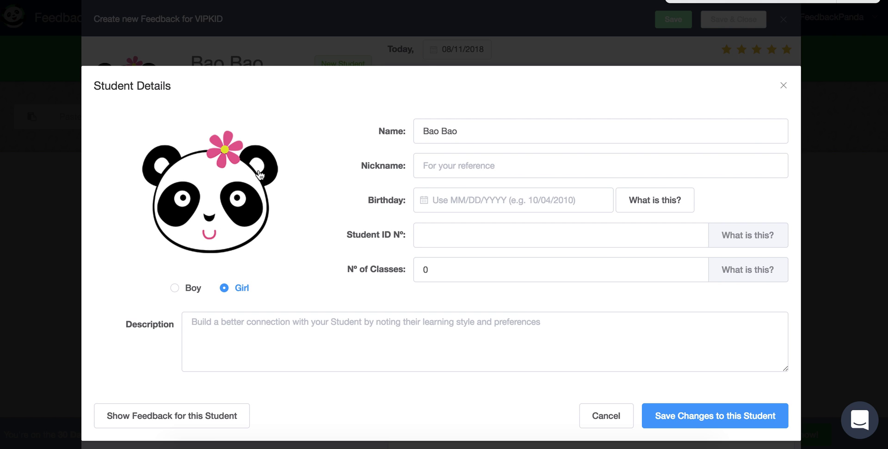
{"action": "left_click", "coordinate": [176, 291]}
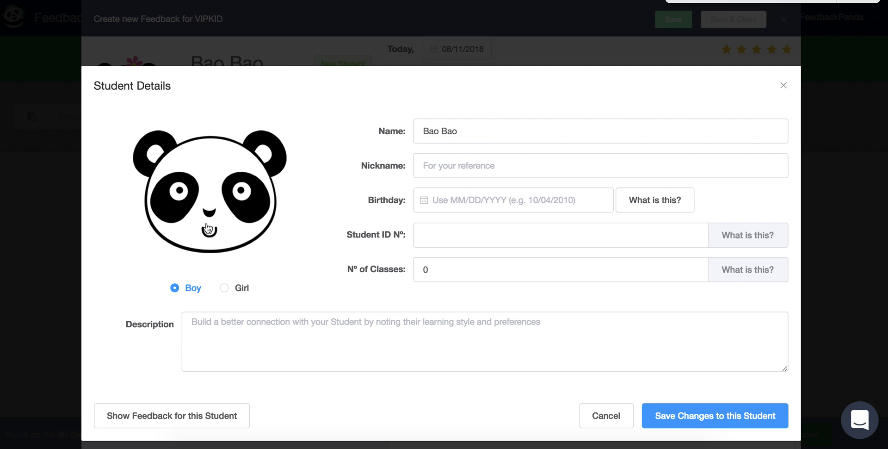
{"action": "mouse_move", "coordinate": [213, 230]}
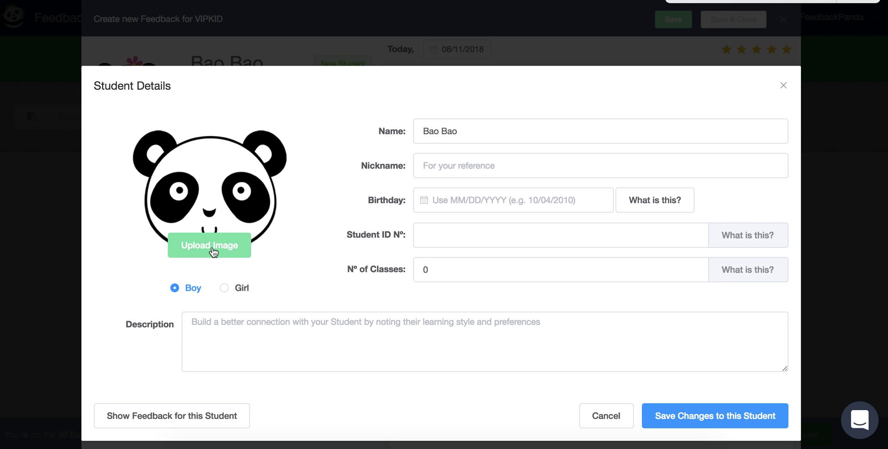
{"action": "left_click", "coordinate": [225, 289]}
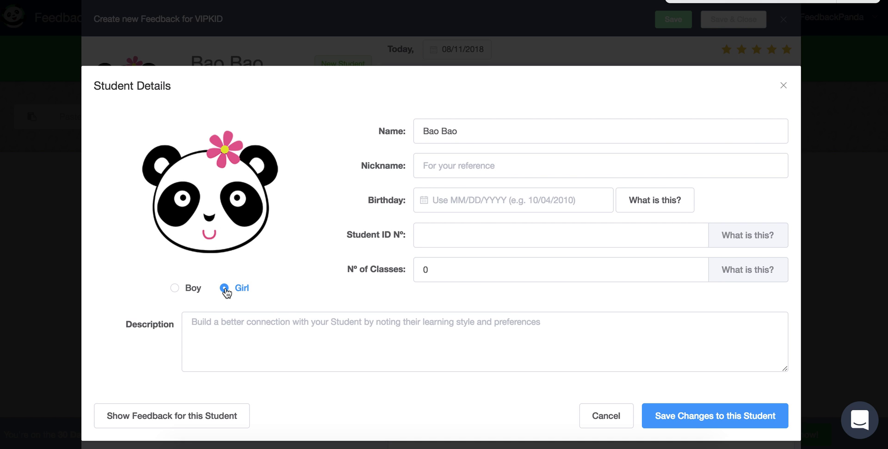
- Copy 'Bao Bao' into the nickname and rename the student to 'Nicky'
{"action": "left_click_drag", "start_coordinate": [461, 130], "coordinate": [424, 131]}
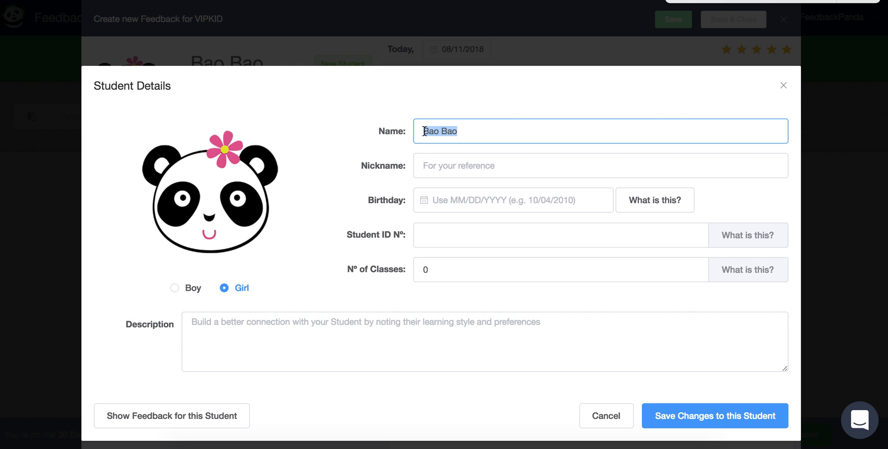
{"action": "left_click", "coordinate": [436, 162]}
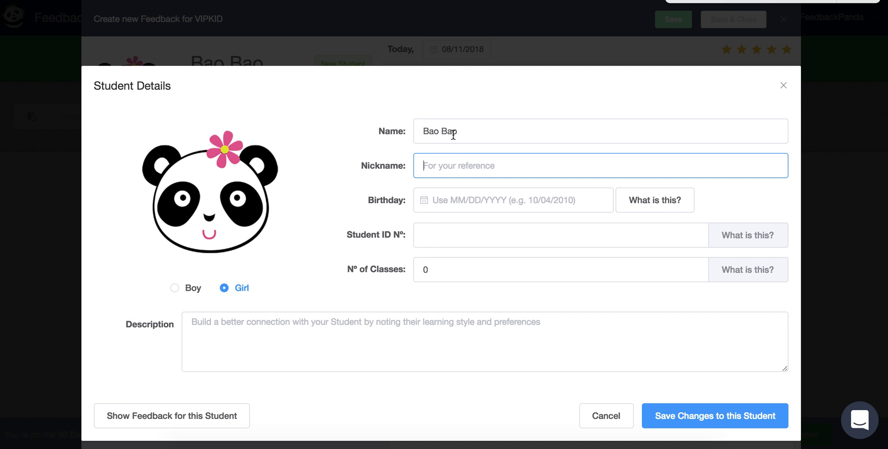
{"action": "left_click_drag", "start_coordinate": [456, 130], "coordinate": [424, 130]}
{"action": "key", "text": "ctrl+c"}
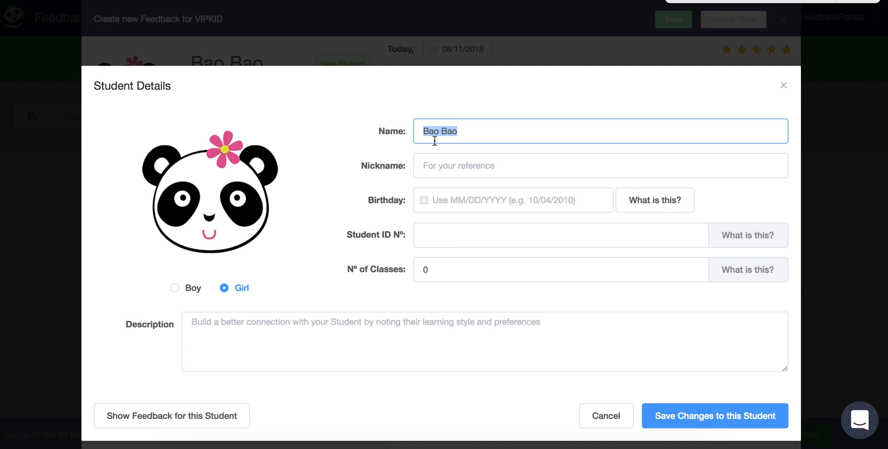
{"action": "left_click", "coordinate": [435, 173]}
{"action": "key", "text": "ctrl+v"}
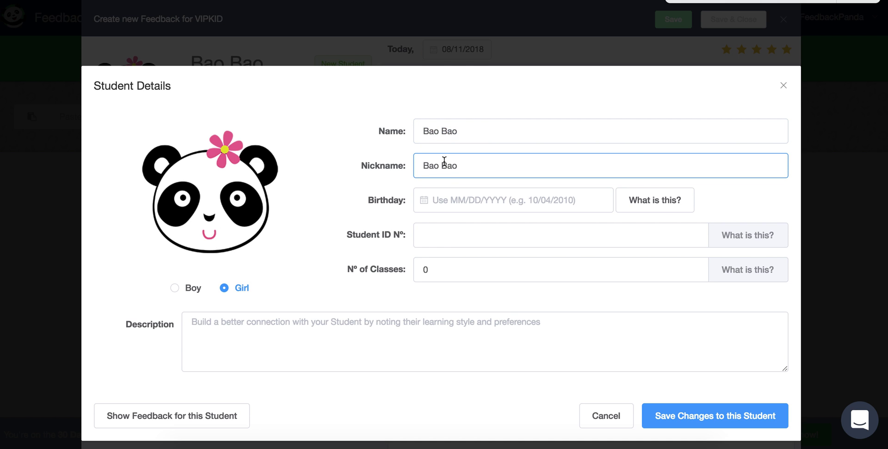
{"action": "left_click", "coordinate": [456, 130]}
{"action": "left_click_drag", "start_coordinate": [423, 130], "coordinate": [458, 130]}
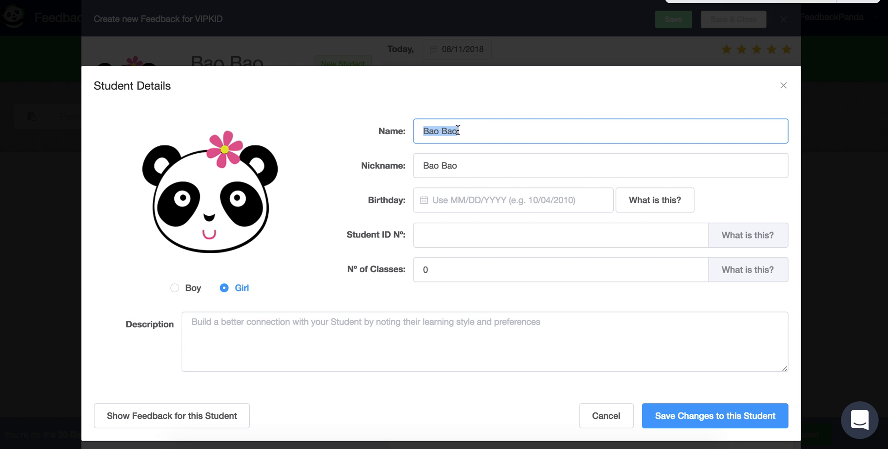
{"action": "type", "text": "Nicky"}
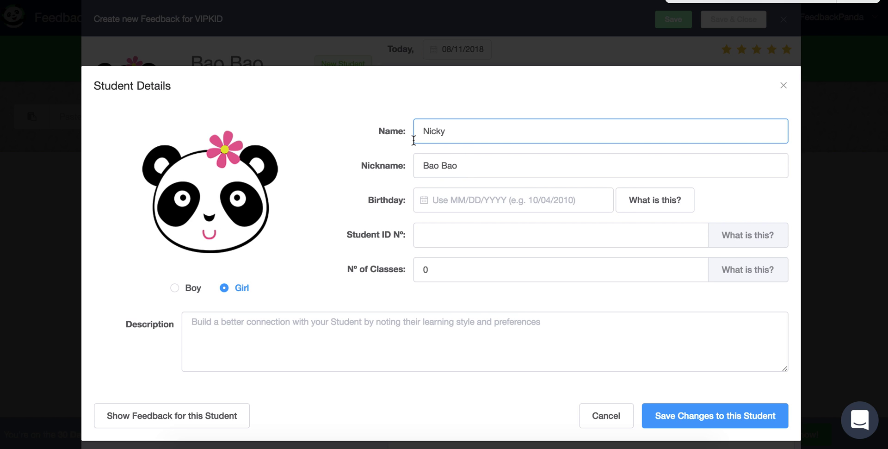
{"action": "left_click", "coordinate": [448, 201]}
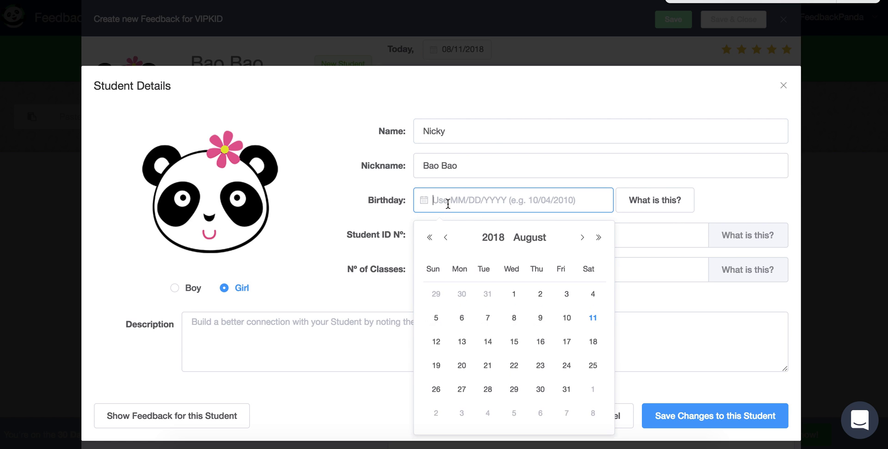
- Leave the birthday blank, add the description 'Likes ponies', and save the student
{"action": "left_click", "coordinate": [368, 291]}
{"action": "left_click", "coordinate": [431, 240]}
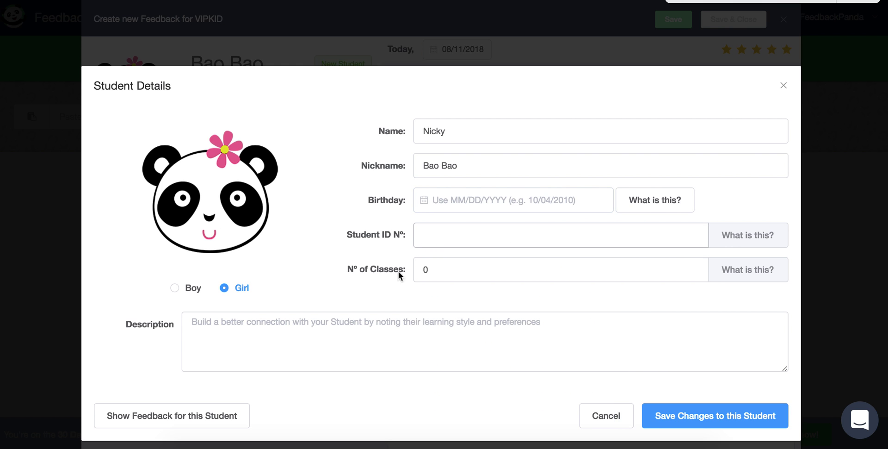
{"action": "left_click", "coordinate": [333, 332]}
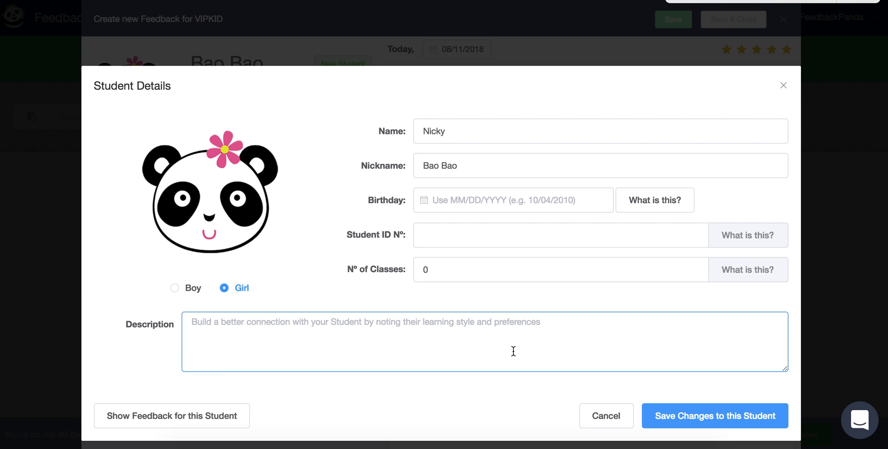
{"action": "type", "text": "Likes p"}
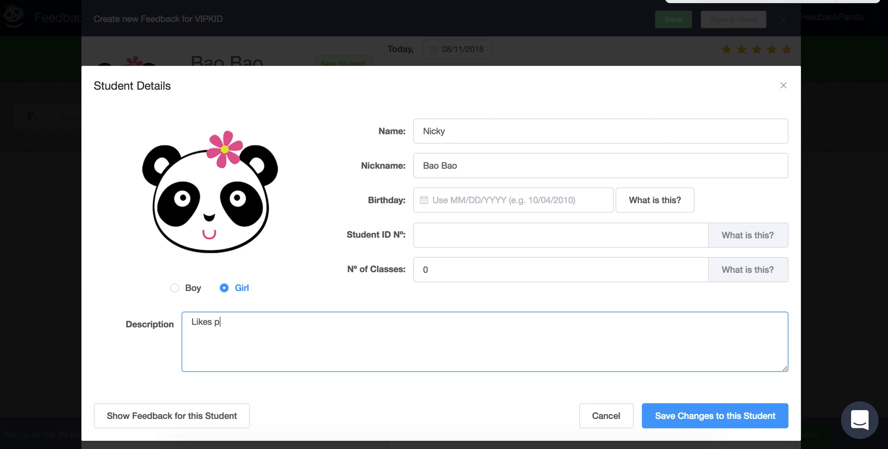
{"action": "type", "text": "onies"}
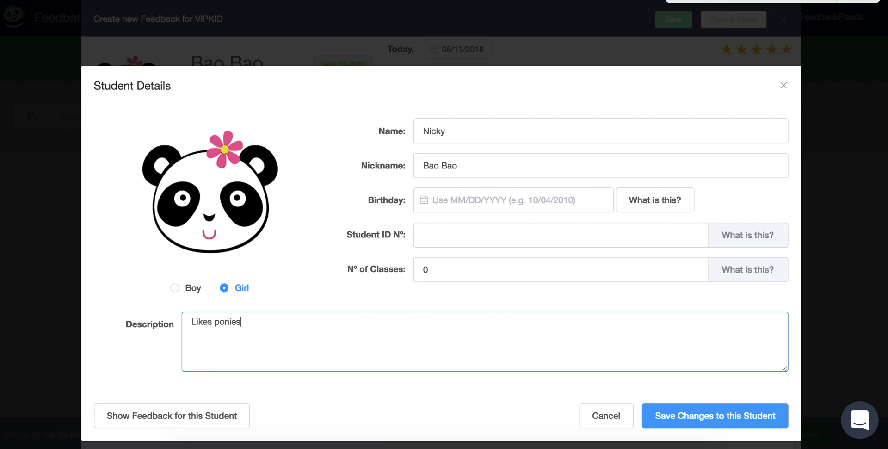
{"action": "left_click", "coordinate": [685, 415]}
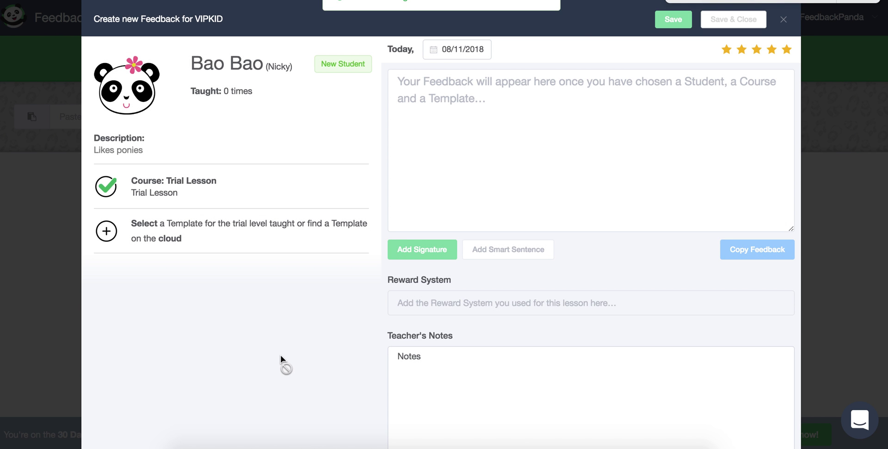
- Set the Trial Lesson course description to 'Whiteboard, Puppets' and save it
{"action": "mouse_move", "coordinate": [103, 153]}
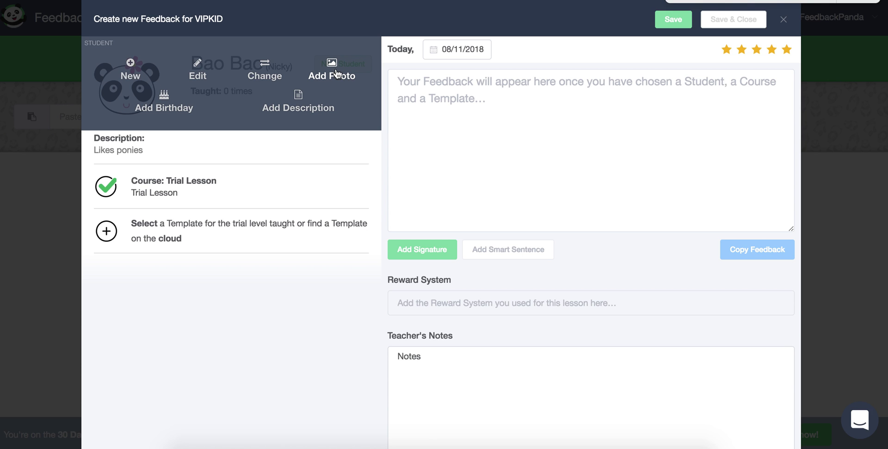
{"action": "mouse_move", "coordinate": [217, 193]}
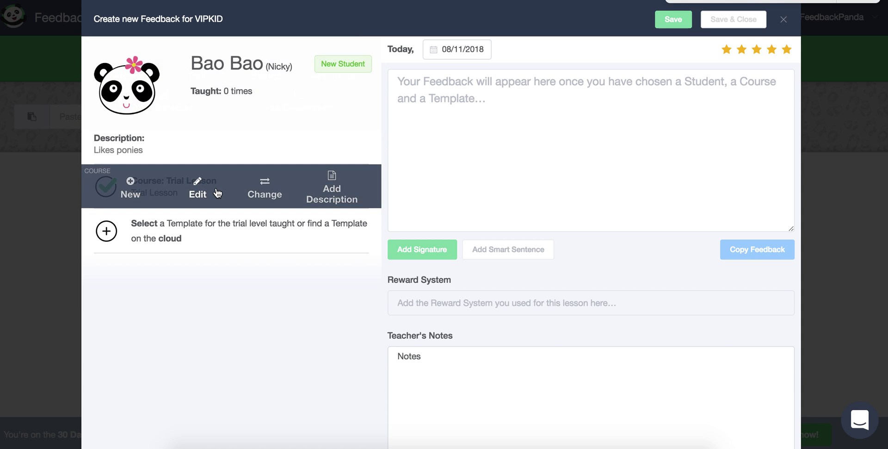
{"action": "left_click", "coordinate": [201, 185]}
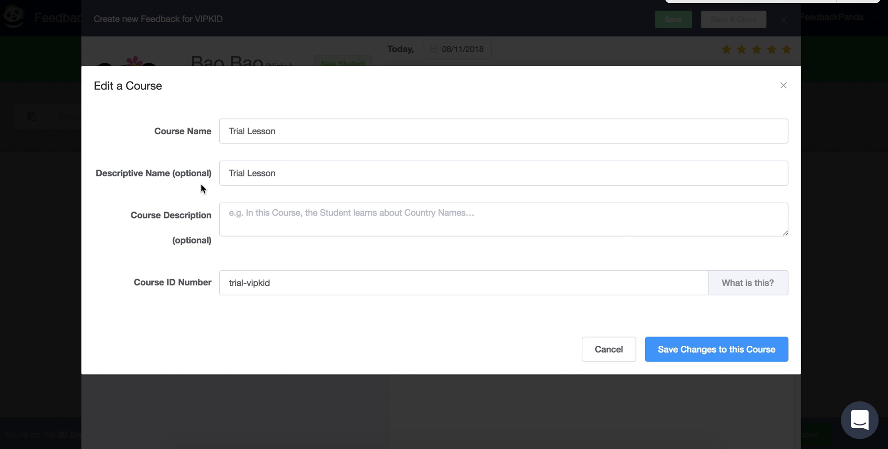
{"action": "left_click", "coordinate": [276, 221]}
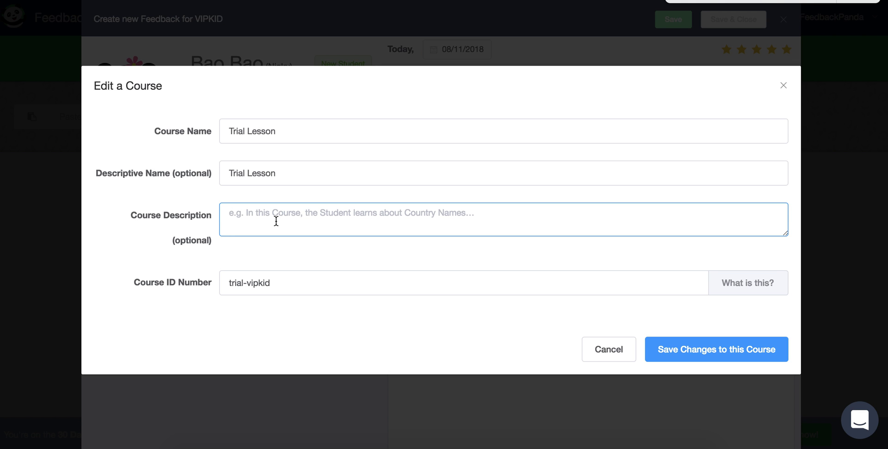
{"action": "type", "text": "W"}
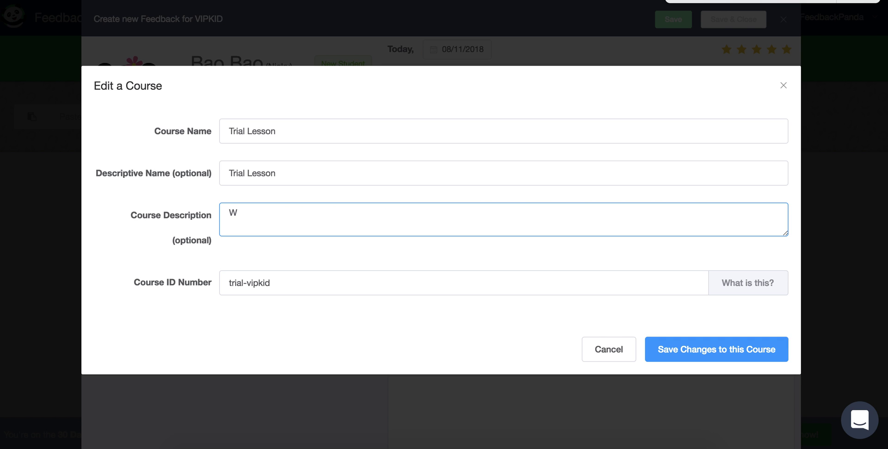
{"action": "type", "text": "hiteboard, Puppie"}
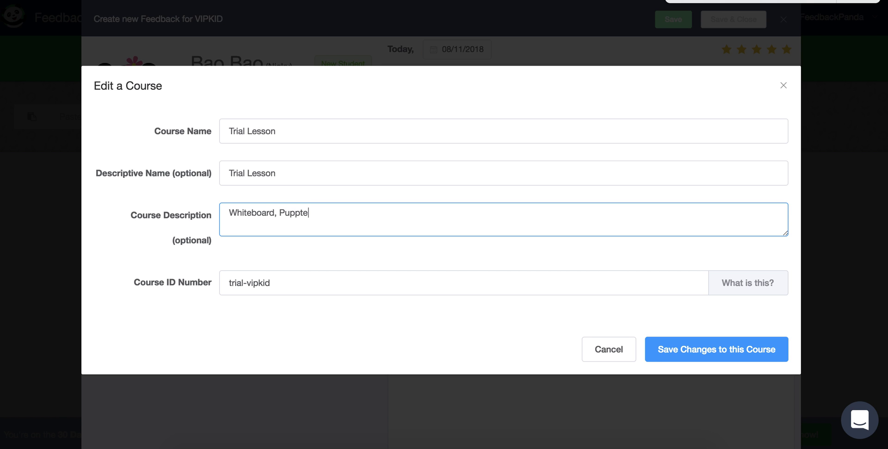
{"action": "key", "text": "BackSpace"}
{"action": "key", "text": "BackSpace"}
{"action": "type", "text": "ets"}
{"action": "left_click", "coordinate": [690, 350]}
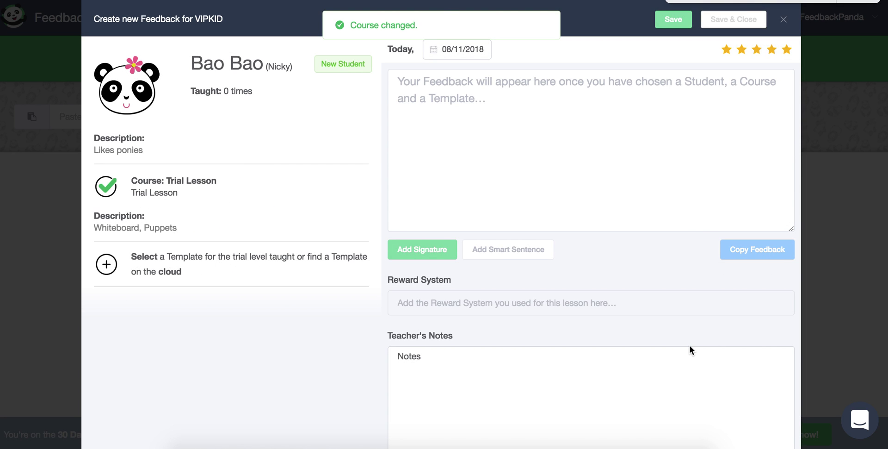
- Open the saved templates and preview the Level 2 Unit 04 texts
{"action": "mouse_move", "coordinate": [125, 155]}
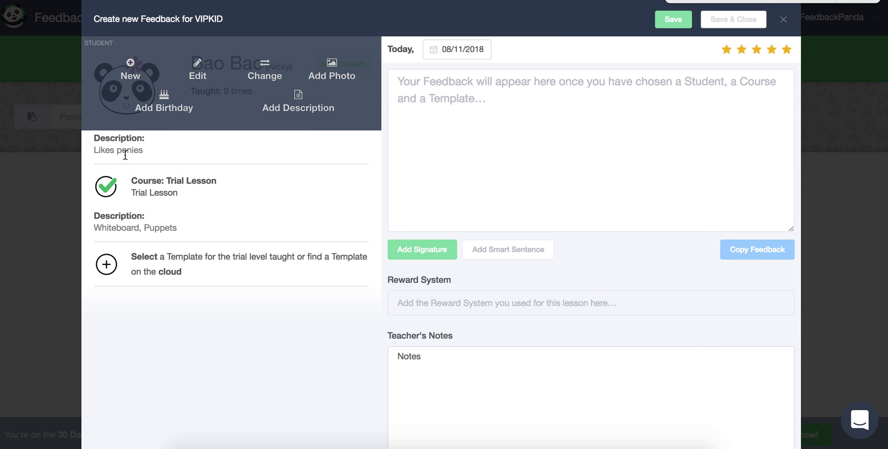
{"action": "mouse_move", "coordinate": [267, 257]}
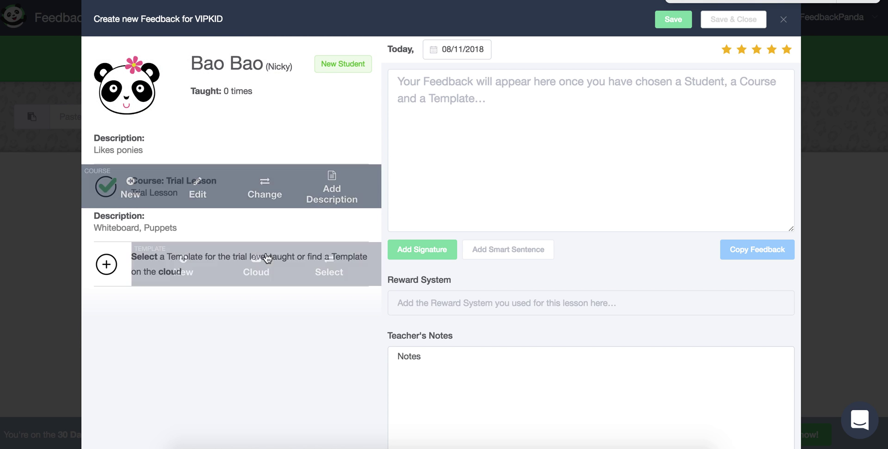
{"action": "left_click", "coordinate": [329, 264]}
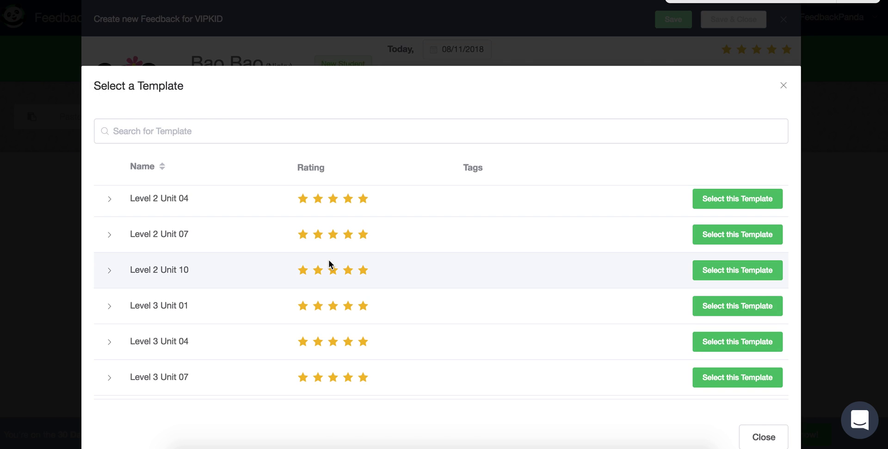
{"action": "left_click", "coordinate": [110, 200]}
{"action": "scroll", "coordinate": [321, 307], "scroll_direction": "down", "scroll_amount": 2}
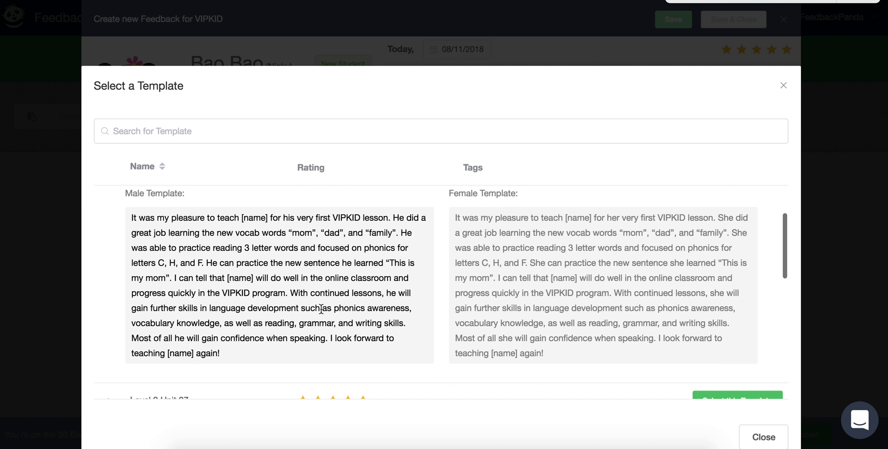
{"action": "scroll", "coordinate": [445, 309], "scroll_direction": "down", "scroll_amount": 5}
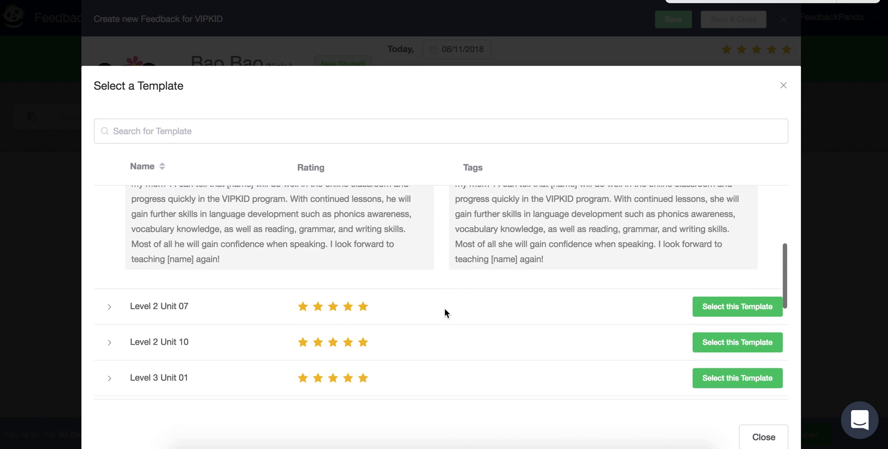
{"action": "scroll", "coordinate": [445, 309], "scroll_direction": "down", "scroll_amount": 2}
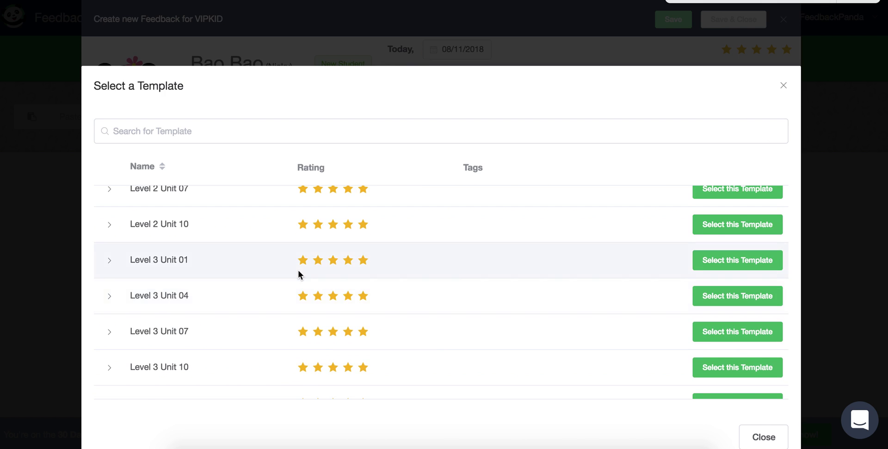
{"action": "scroll", "coordinate": [299, 274], "scroll_direction": "down", "scroll_amount": 2}
{"action": "scroll", "coordinate": [300, 273], "scroll_direction": "down", "scroll_amount": 3}
{"action": "scroll", "coordinate": [299, 274], "scroll_direction": "up", "scroll_amount": 8}
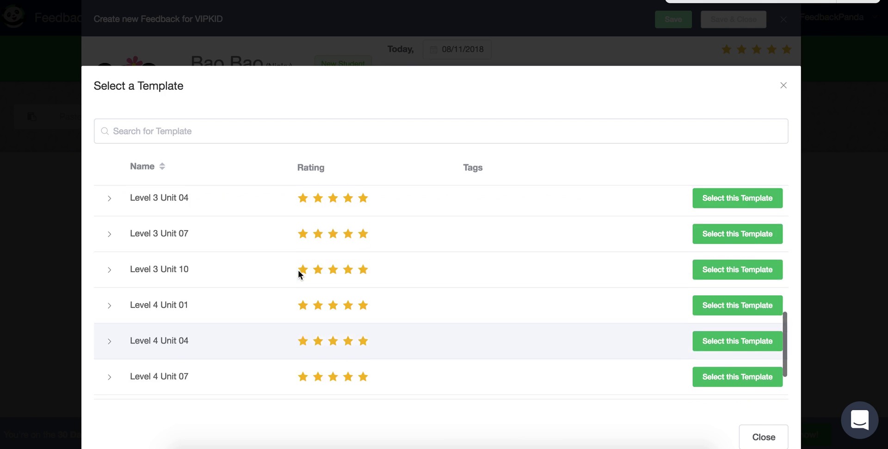
{"action": "scroll", "coordinate": [299, 274], "scroll_direction": "up", "scroll_amount": 3}
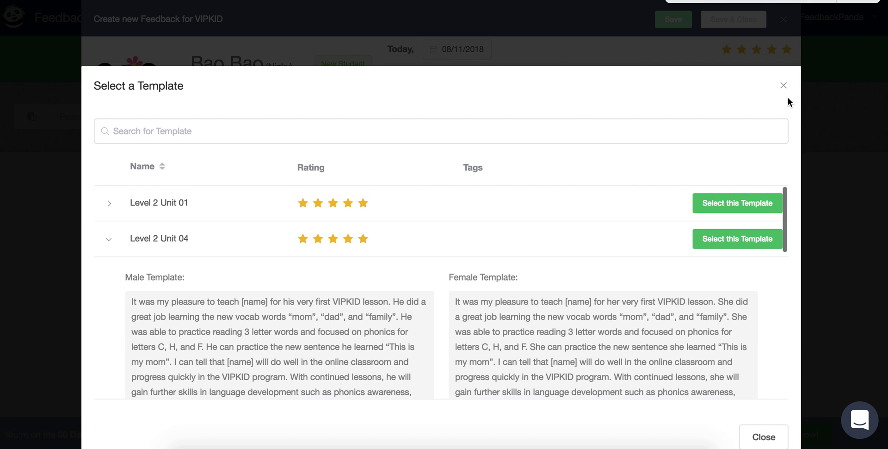
- Close the template list without choosing one and start a new Trial Lesson template
{"action": "left_click", "coordinate": [783, 87]}
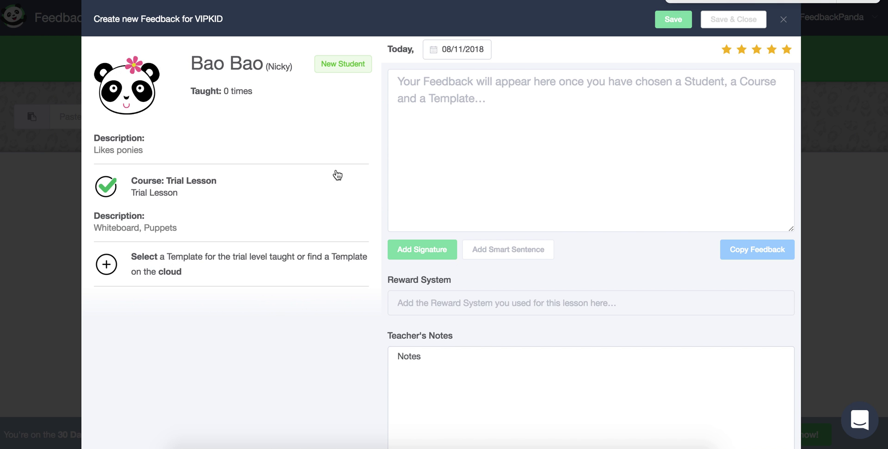
{"action": "mouse_move", "coordinate": [162, 269]}
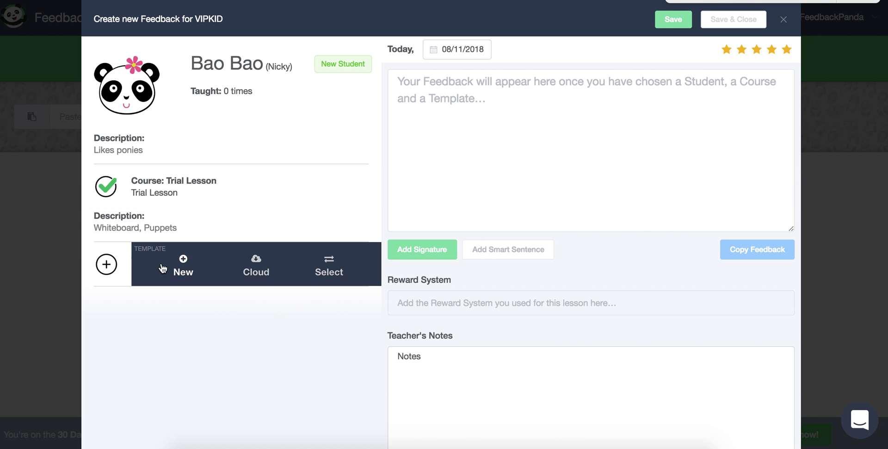
{"action": "left_click", "coordinate": [186, 263]}
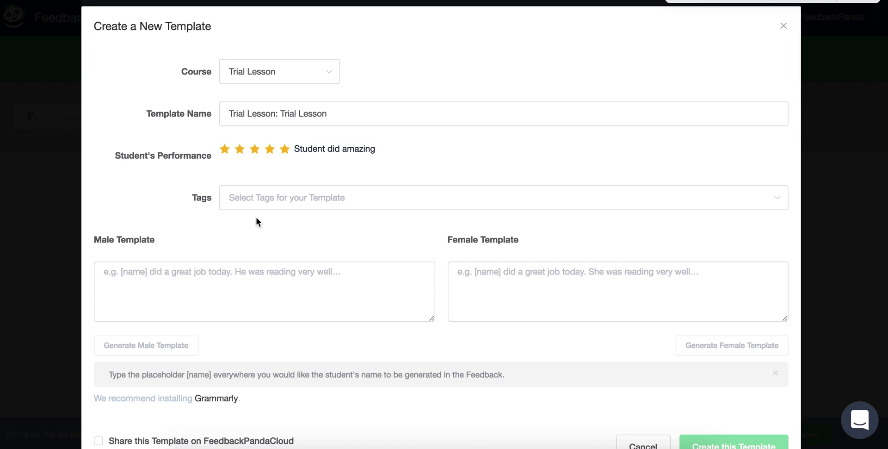
- Write the male template text '[name] did a great job in his class today.'
{"action": "left_click", "coordinate": [232, 273]}
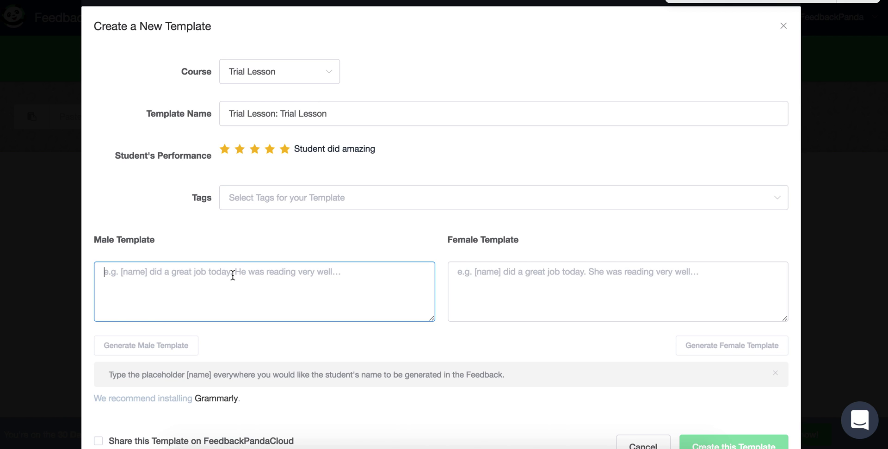
{"action": "type", "text": "[n"}
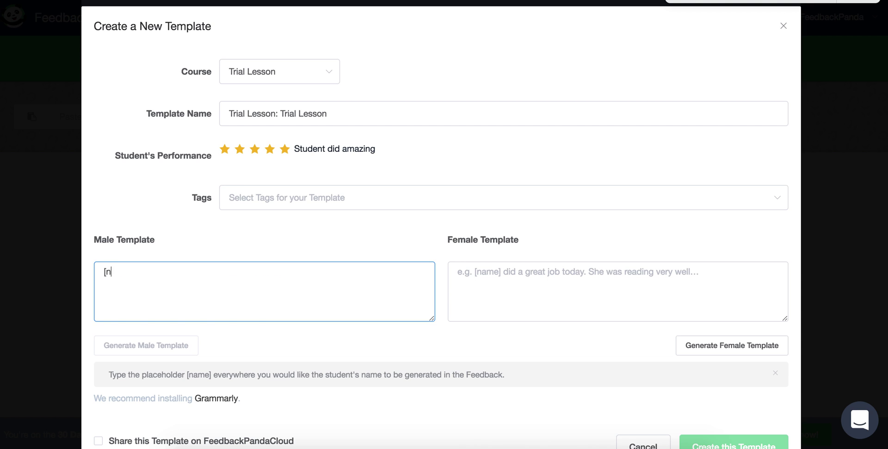
{"action": "type", "text": "ame]"}
{"action": "left_click_drag", "start_coordinate": [94, 239], "coordinate": [155, 241]}
{"action": "left_click", "coordinate": [145, 280]}
{"action": "type", "text": "did a great job in his "}
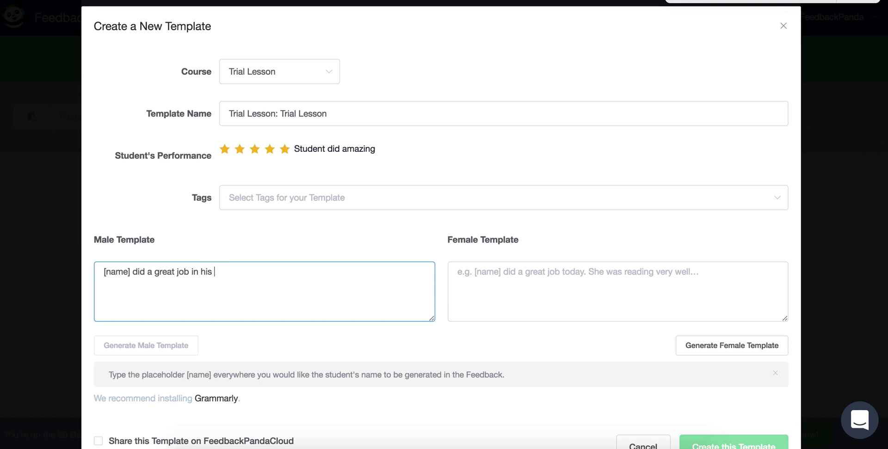
{"action": "type", "text": "class today."}
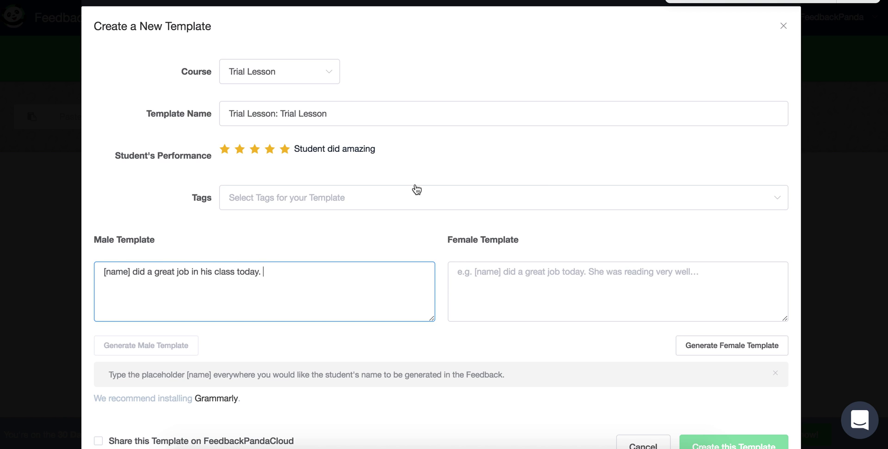
- Generate the female version, then create the template and apply it to the feedback
{"action": "left_click", "coordinate": [708, 350]}
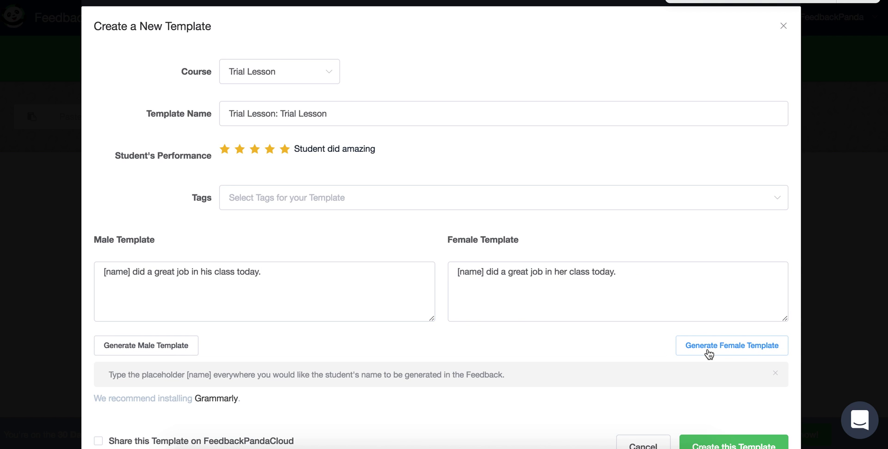
{"action": "left_click", "coordinate": [573, 268]}
{"action": "left_click", "coordinate": [572, 360]}
{"action": "scroll", "coordinate": [573, 362], "scroll_direction": "down", "scroll_amount": 3}
{"action": "left_click", "coordinate": [718, 397]}
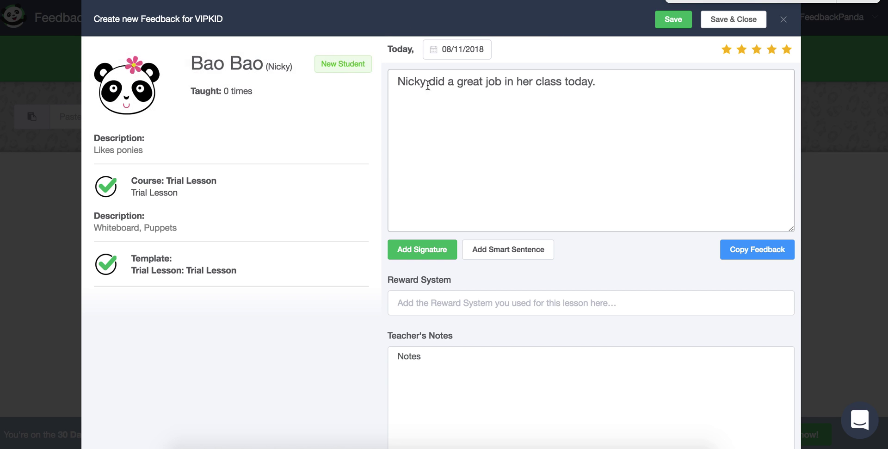
{"action": "left_click_drag", "start_coordinate": [428, 86], "coordinate": [397, 84]}
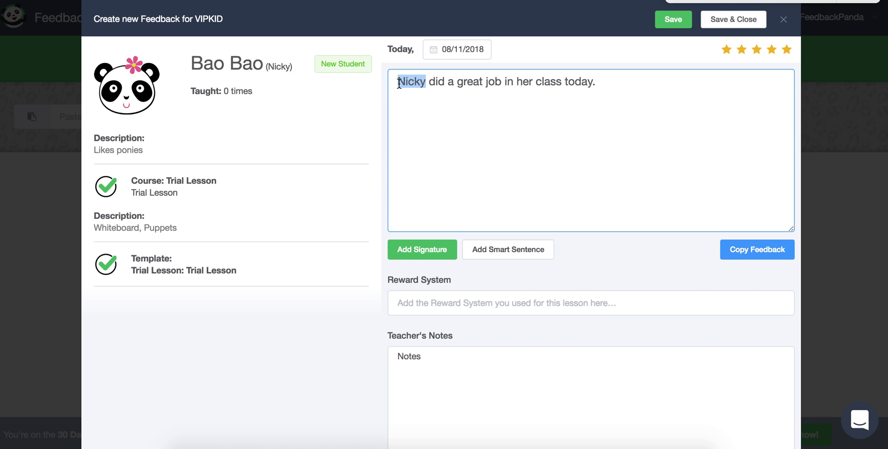
- Browse cloud templates, ticking Only recently updated Templates and Only popular Templates
{"action": "mouse_move", "coordinate": [228, 267]}
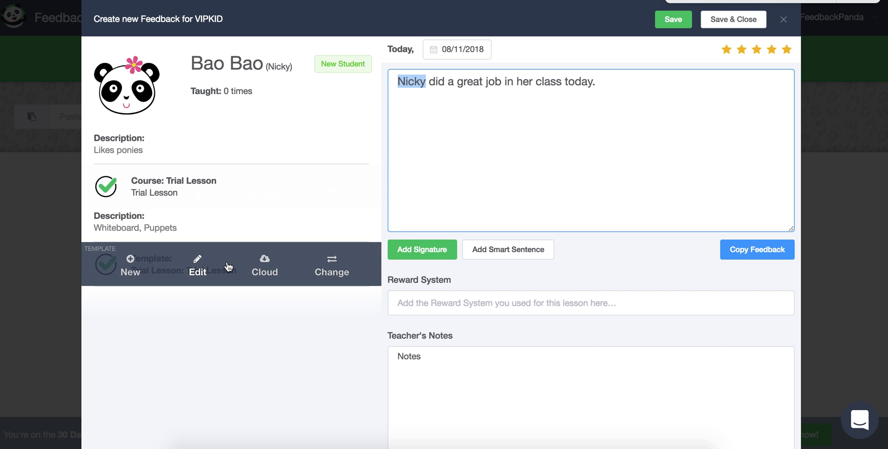
{"action": "left_click", "coordinate": [265, 264]}
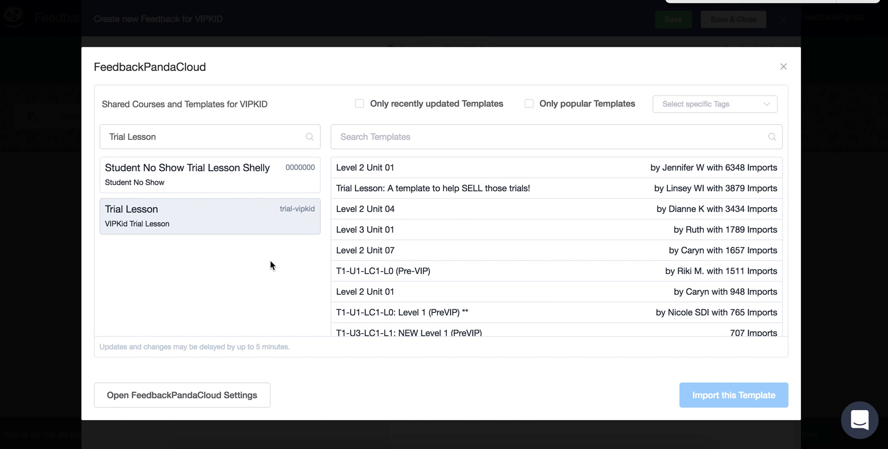
{"action": "scroll", "coordinate": [394, 243], "scroll_direction": "down", "scroll_amount": 1}
{"action": "scroll", "coordinate": [395, 243], "scroll_direction": "down", "scroll_amount": 10}
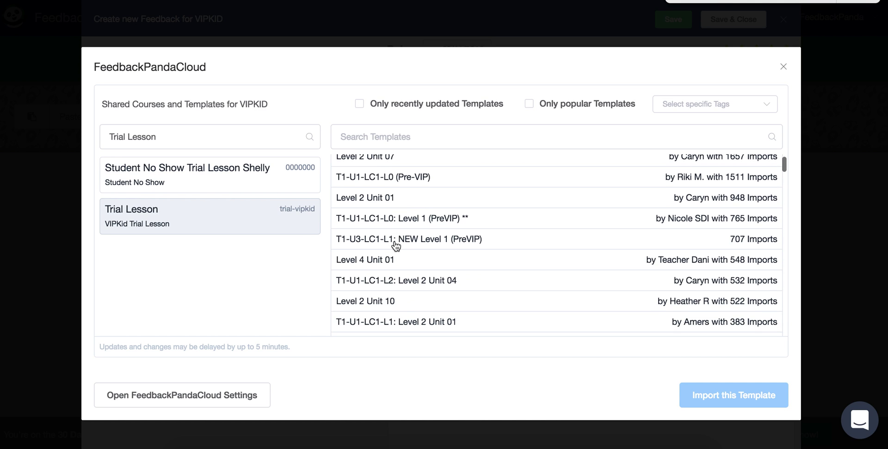
{"action": "scroll", "coordinate": [395, 246], "scroll_direction": "down", "scroll_amount": 10}
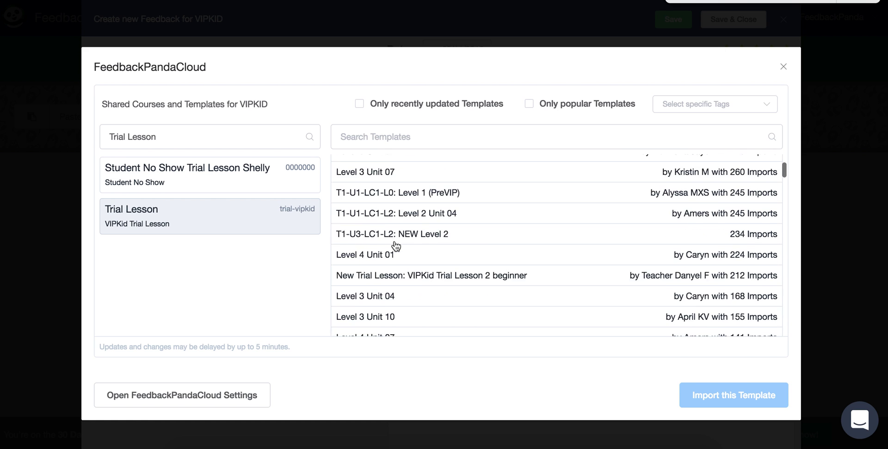
{"action": "scroll", "coordinate": [396, 246], "scroll_direction": "down", "scroll_amount": 1}
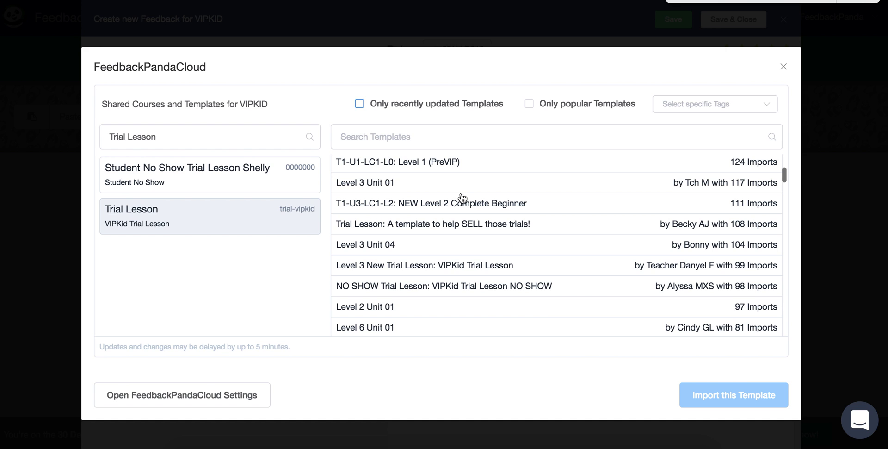
{"action": "scroll", "coordinate": [724, 224], "scroll_direction": "up", "scroll_amount": 20}
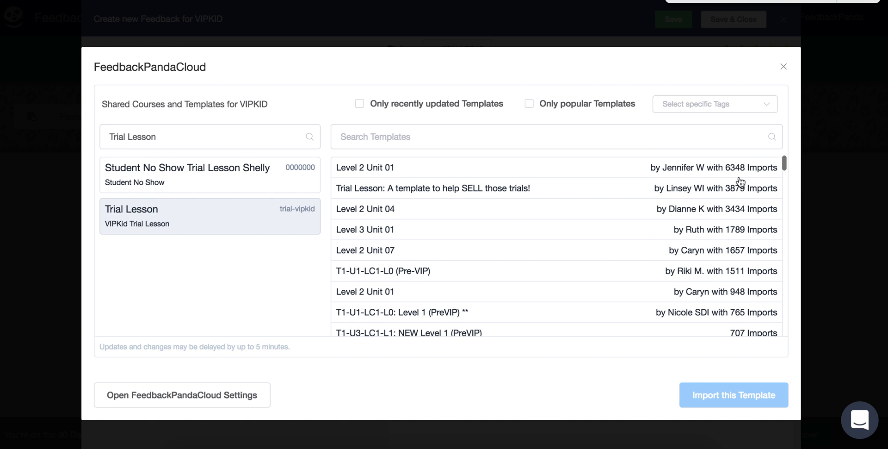
{"action": "left_click", "coordinate": [359, 104]}
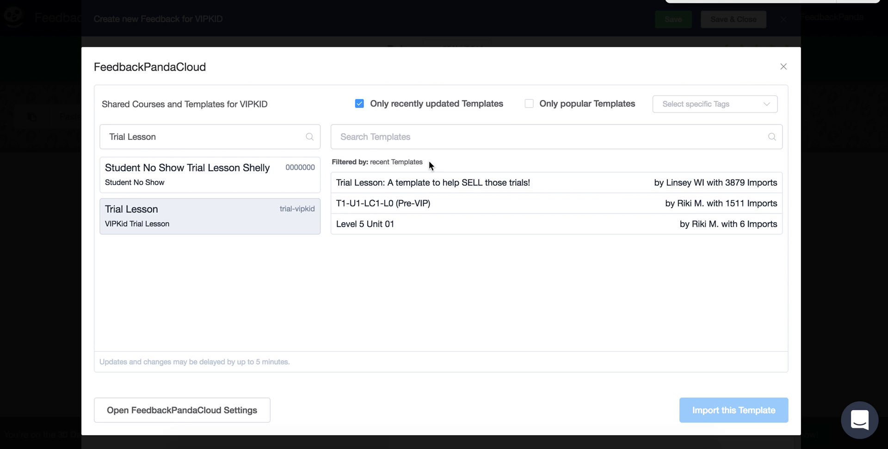
{"action": "left_click", "coordinate": [529, 104]}
- Preview the 'SELL those trials' cloud template's male and female texts and start importing it
{"action": "left_click", "coordinate": [465, 185]}
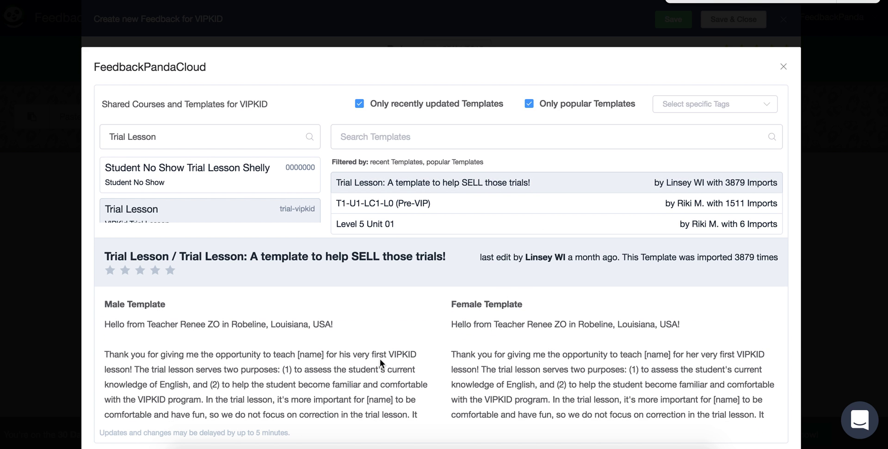
{"action": "scroll", "coordinate": [379, 359], "scroll_direction": "down", "scroll_amount": 1}
{"action": "scroll", "coordinate": [379, 359], "scroll_direction": "down", "scroll_amount": 2}
{"action": "scroll", "coordinate": [379, 359], "scroll_direction": "up", "scroll_amount": 2}
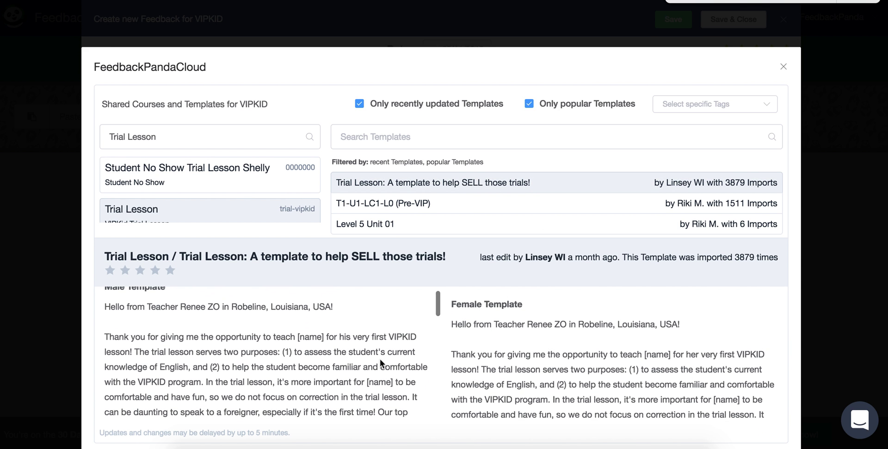
{"action": "scroll", "coordinate": [379, 359], "scroll_direction": "down", "scroll_amount": 1}
{"action": "scroll", "coordinate": [380, 359], "scroll_direction": "up", "scroll_amount": 1}
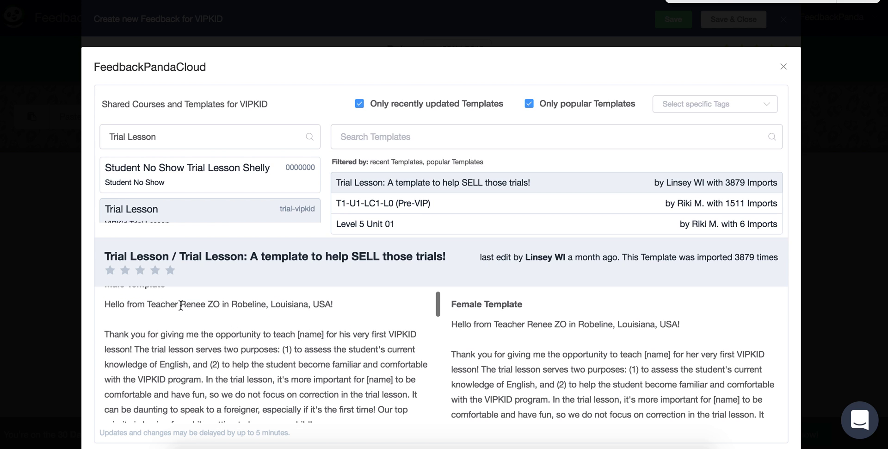
{"action": "left_click_drag", "start_coordinate": [181, 304], "coordinate": [266, 304]}
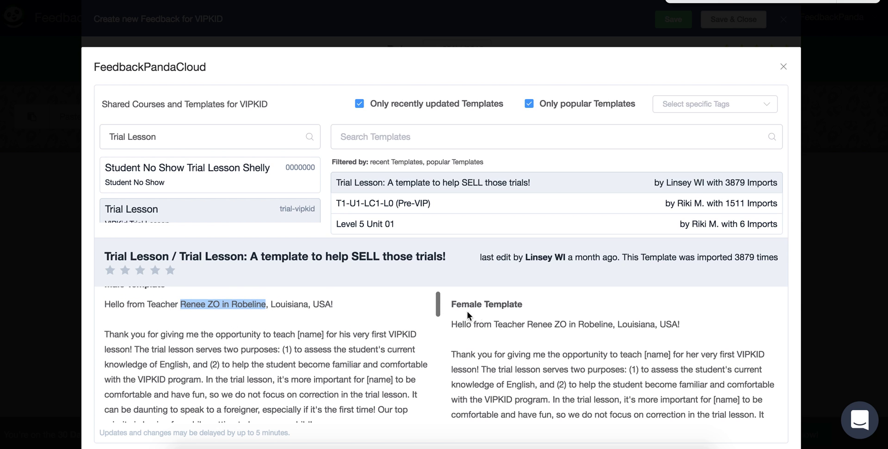
{"action": "scroll", "coordinate": [497, 319], "scroll_direction": "down", "scroll_amount": 4}
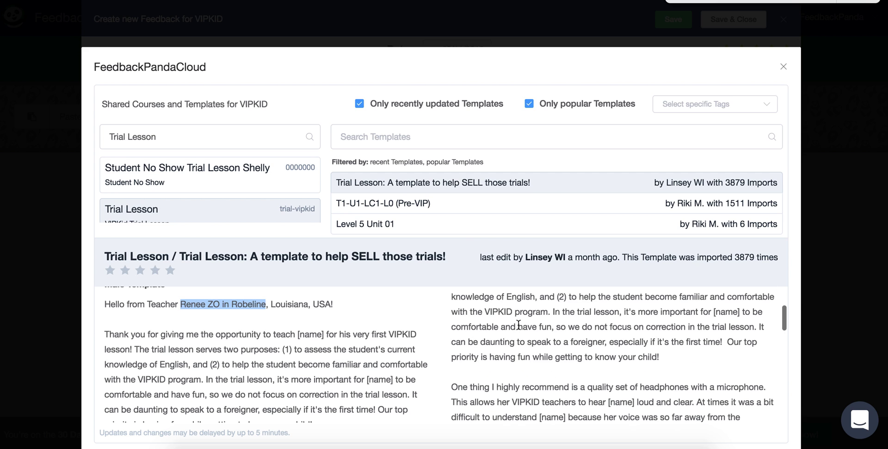
{"action": "scroll", "coordinate": [361, 386], "scroll_direction": "down", "scroll_amount": 4}
{"action": "scroll", "coordinate": [480, 385], "scroll_direction": "down", "scroll_amount": 5}
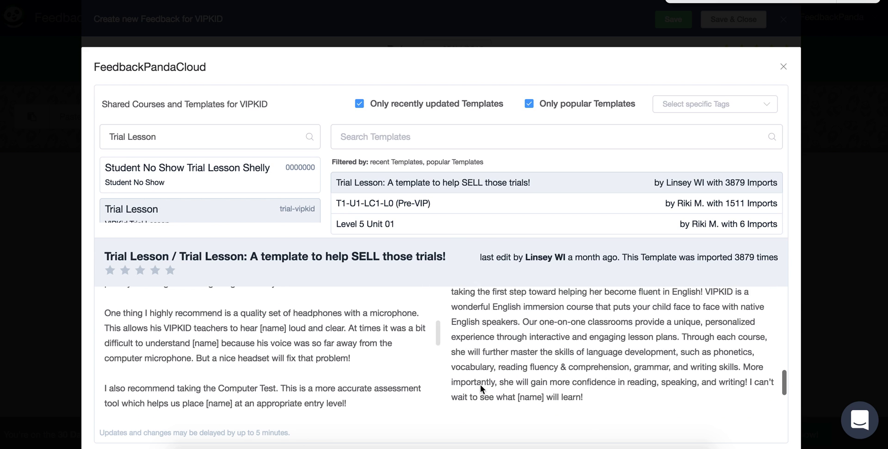
{"action": "scroll", "coordinate": [503, 420], "scroll_direction": "down", "scroll_amount": 6}
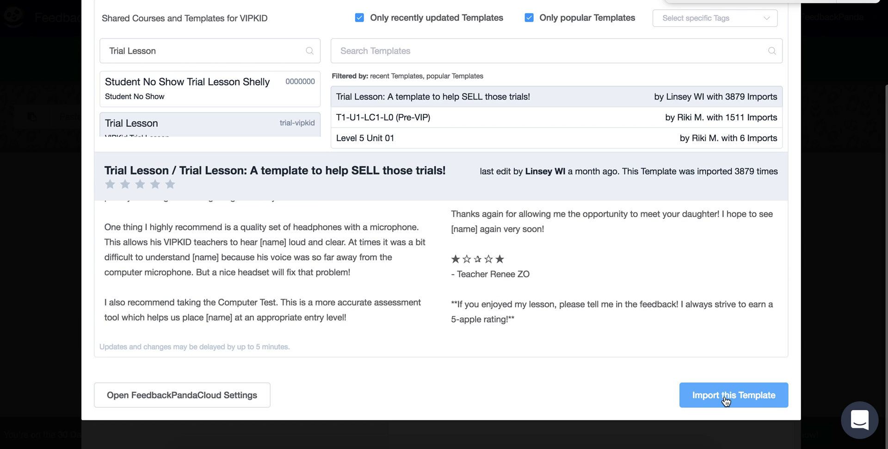
{"action": "left_click", "coordinate": [725, 401]}
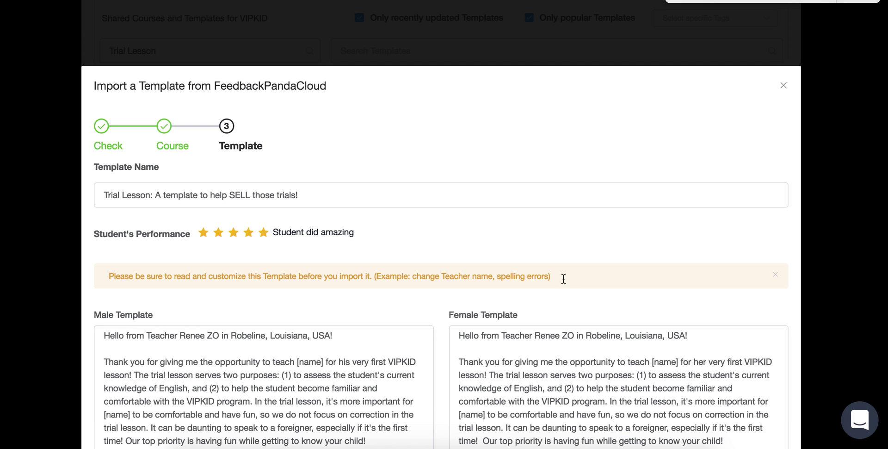
- Delete the teacher greeting line from the male and female templates
{"action": "scroll", "coordinate": [563, 279], "scroll_direction": "down", "scroll_amount": 4}
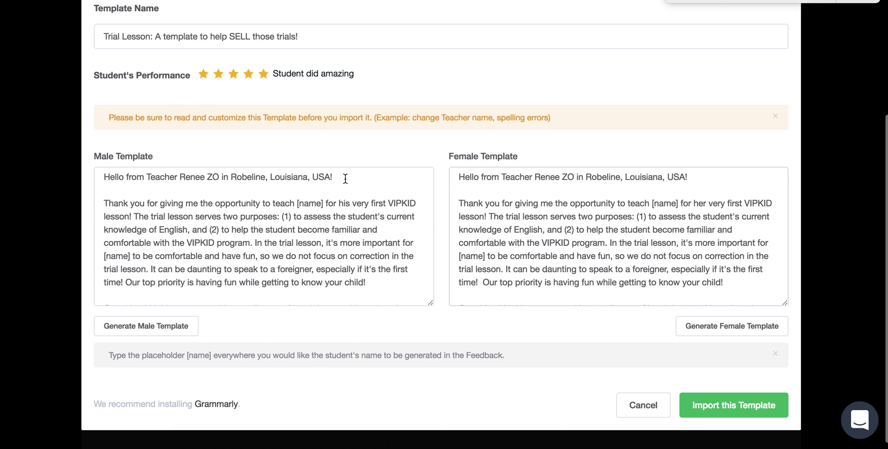
{"action": "left_click", "coordinate": [319, 180]}
{"action": "left_click_drag", "start_coordinate": [319, 180], "coordinate": [101, 175]}
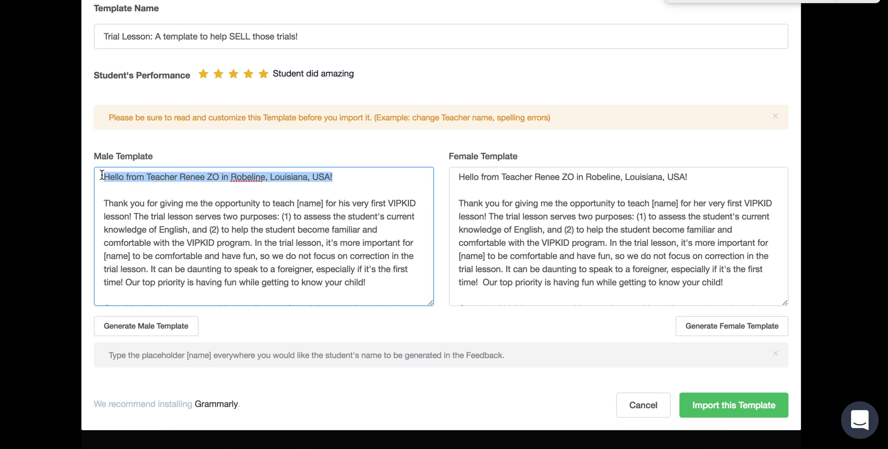
{"action": "key", "text": "BackSpace"}
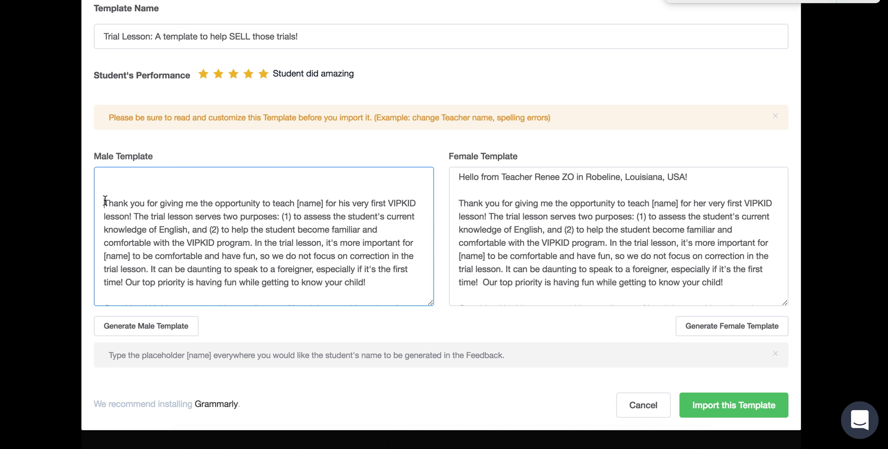
{"action": "key", "text": "Delete"}
{"action": "key", "text": "Delete"}
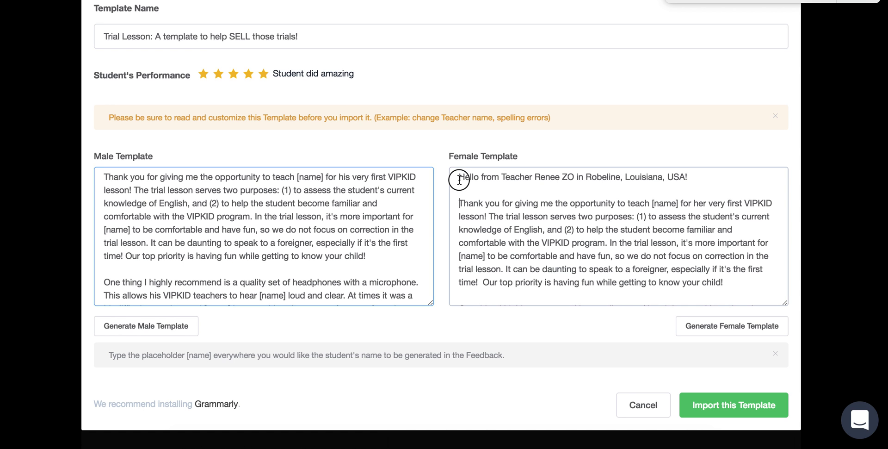
{"action": "left_click_drag", "start_coordinate": [460, 188], "coordinate": [458, 176]}
{"action": "key", "text": "BackSpace"}
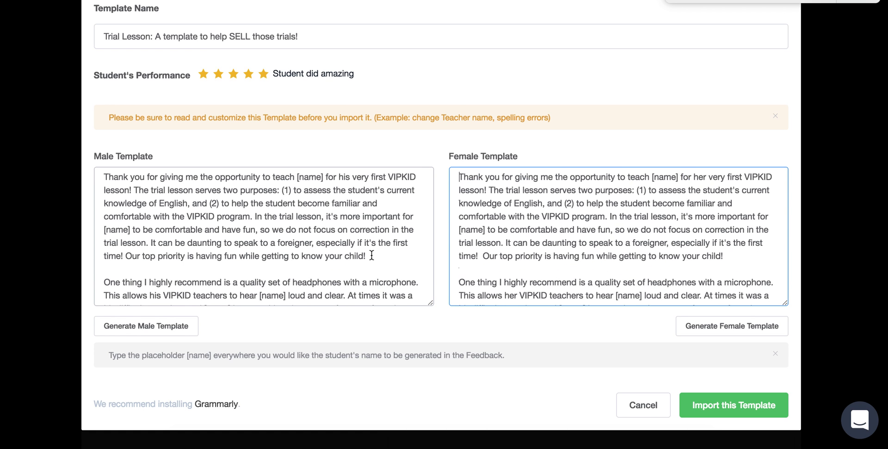
- Remove the closing signature and rating request from both templates, then import it
{"action": "scroll", "coordinate": [372, 255], "scroll_direction": "down", "scroll_amount": 2}
{"action": "scroll", "coordinate": [371, 255], "scroll_direction": "down", "scroll_amount": 10}
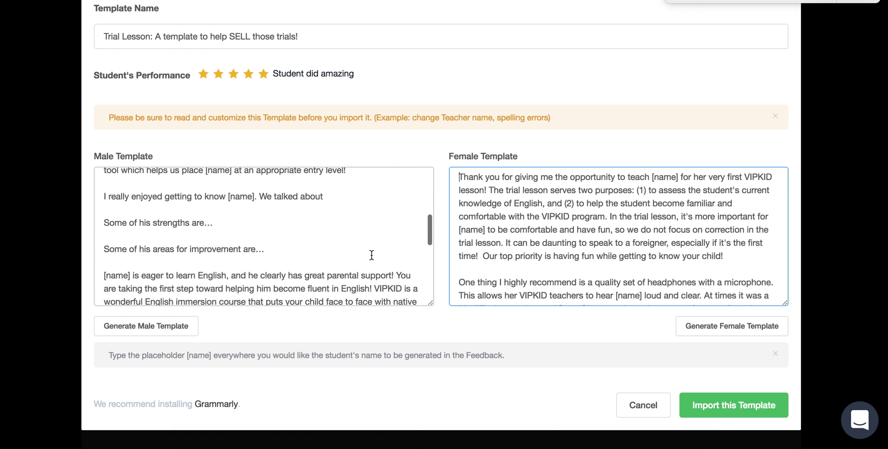
{"action": "scroll", "coordinate": [372, 255], "scroll_direction": "down", "scroll_amount": 1}
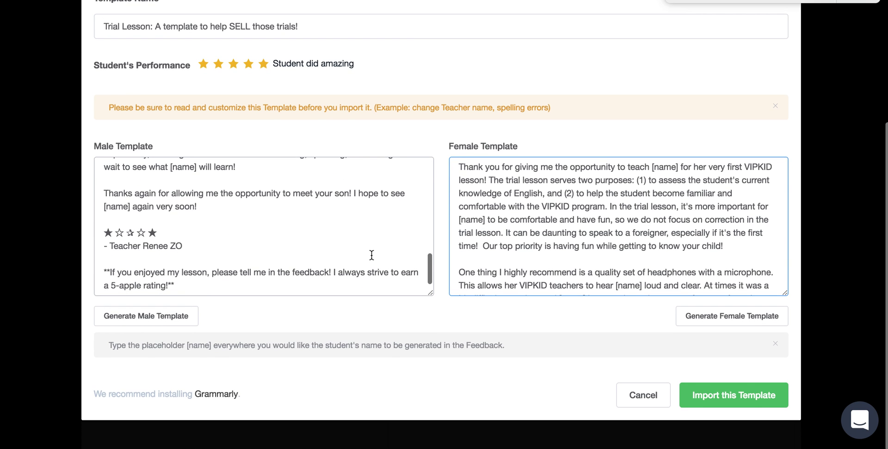
{"action": "left_click", "coordinate": [175, 287]}
{"action": "left_click_drag", "start_coordinate": [175, 287], "coordinate": [103, 246]}
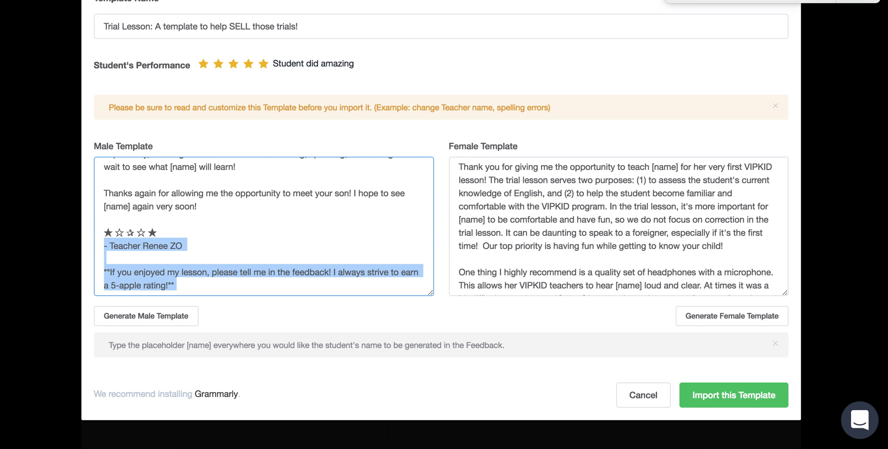
{"action": "key", "text": "BackSpace"}
{"action": "scroll", "coordinate": [514, 270], "scroll_direction": "down", "scroll_amount": 15}
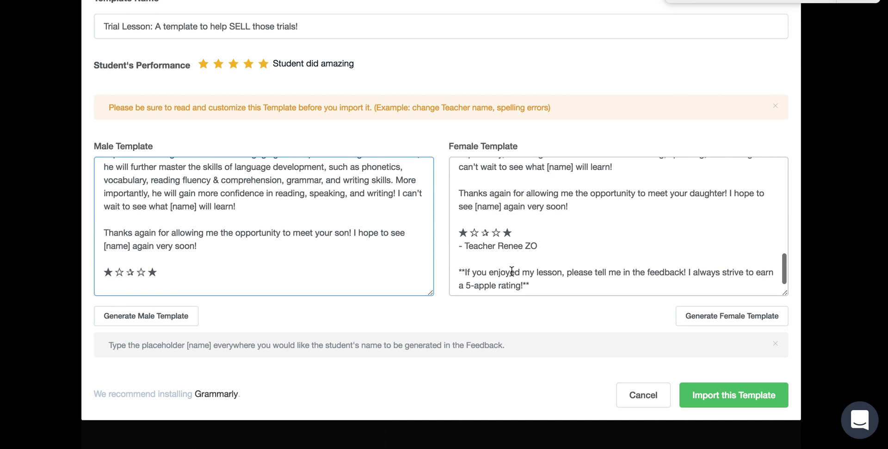
{"action": "left_click_drag", "start_coordinate": [460, 246], "coordinate": [531, 287]}
{"action": "key", "text": "BackSpace"}
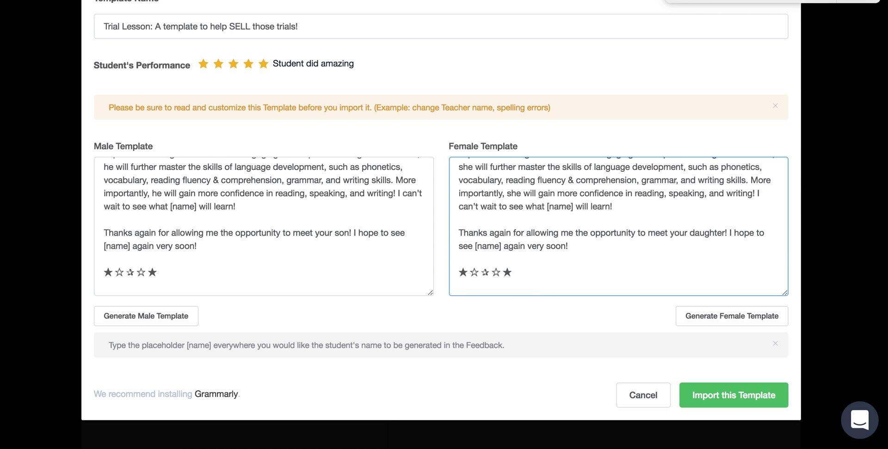
{"action": "left_click", "coordinate": [715, 401]}
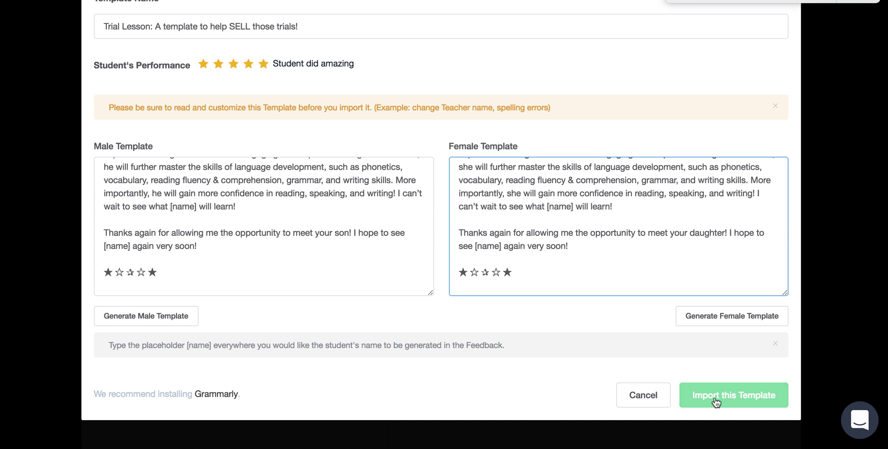
{"action": "left_click", "coordinate": [716, 401]}
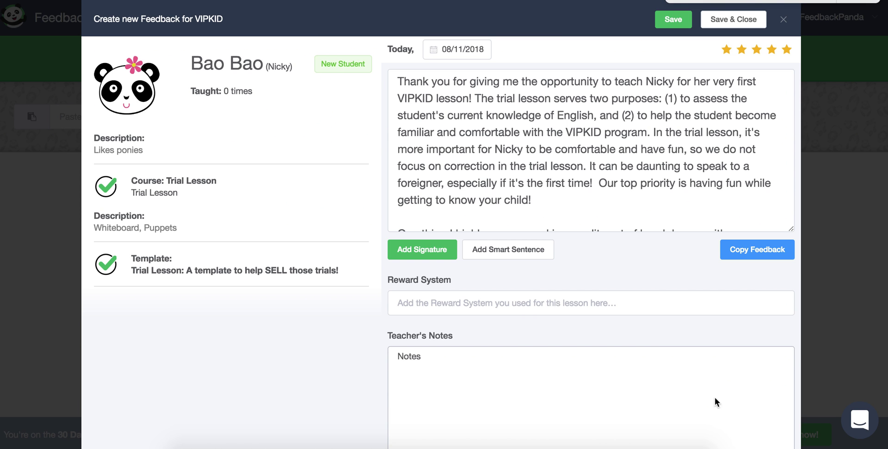
- Check the nickname in the opening line, then add the 'Kind regards' signature below the star row
{"action": "scroll", "coordinate": [519, 162], "scroll_direction": "up", "scroll_amount": 2}
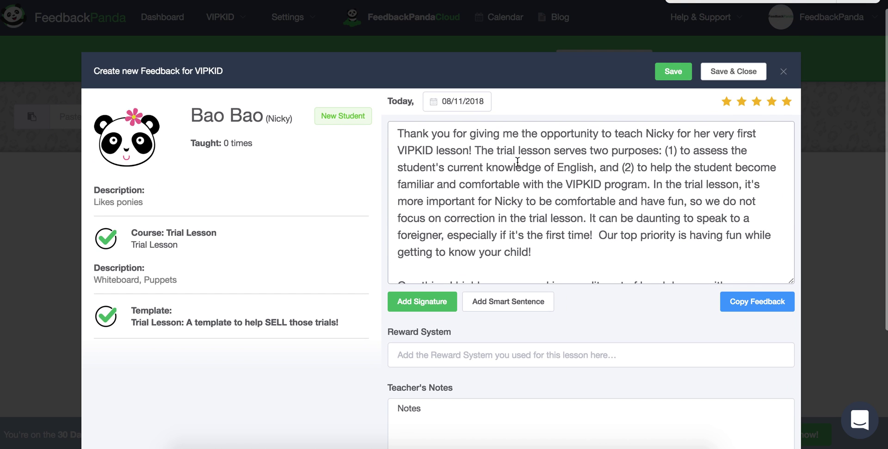
{"action": "left_click_drag", "start_coordinate": [646, 133], "coordinate": [695, 134]}
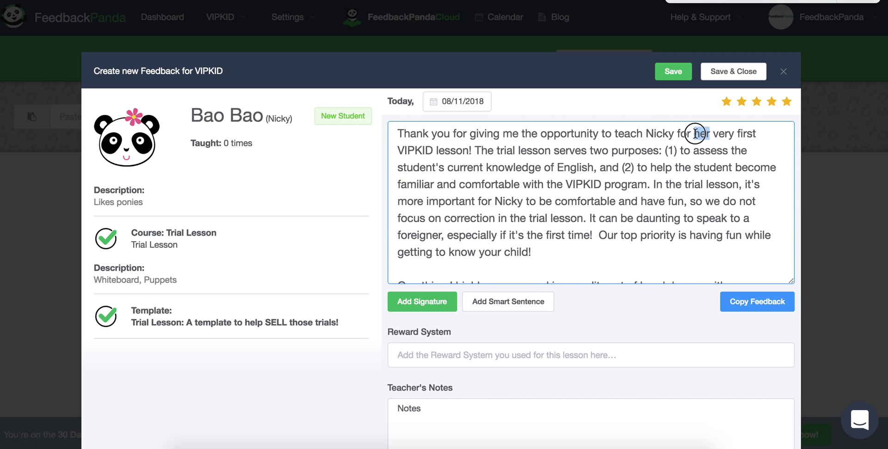
{"action": "scroll", "coordinate": [499, 213], "scroll_direction": "down", "scroll_amount": 1}
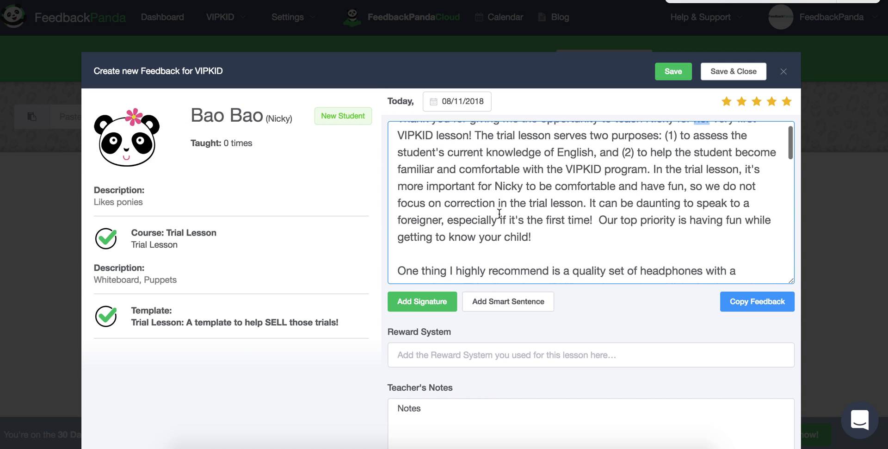
{"action": "scroll", "coordinate": [500, 213], "scroll_direction": "down", "scroll_amount": 10}
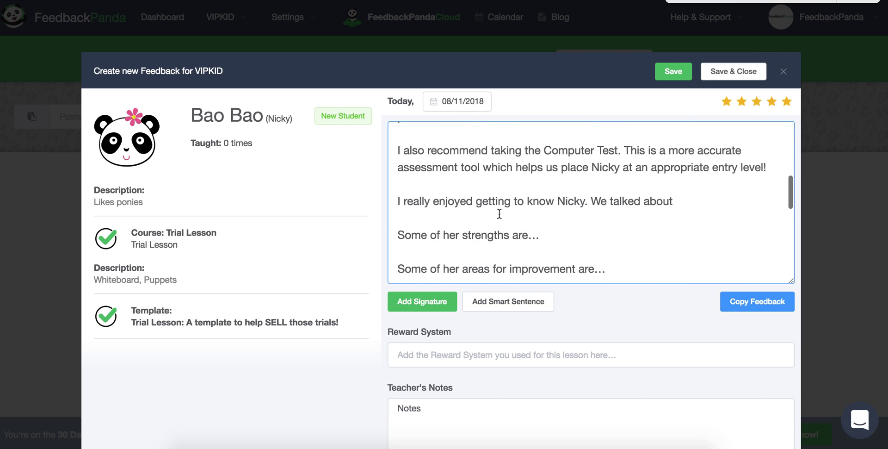
{"action": "scroll", "coordinate": [499, 213], "scroll_direction": "down", "scroll_amount": 12}
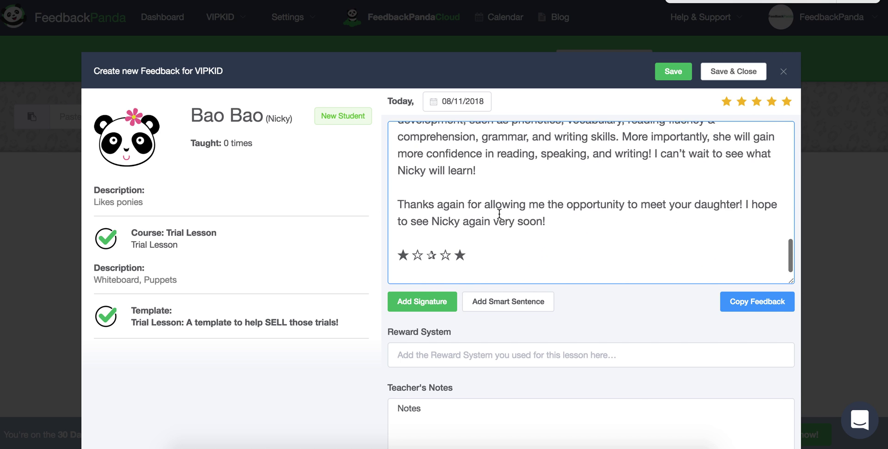
{"action": "left_click", "coordinate": [430, 276]}
{"action": "left_click", "coordinate": [430, 303]}
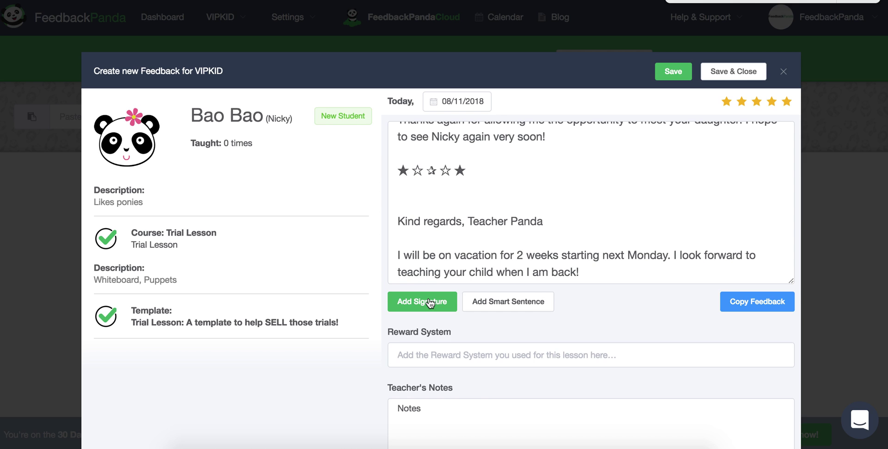
- Enter 'Emoji Stickers' as the reward system and copy the finished feedback to the clipboard
{"action": "left_click", "coordinate": [414, 355]}
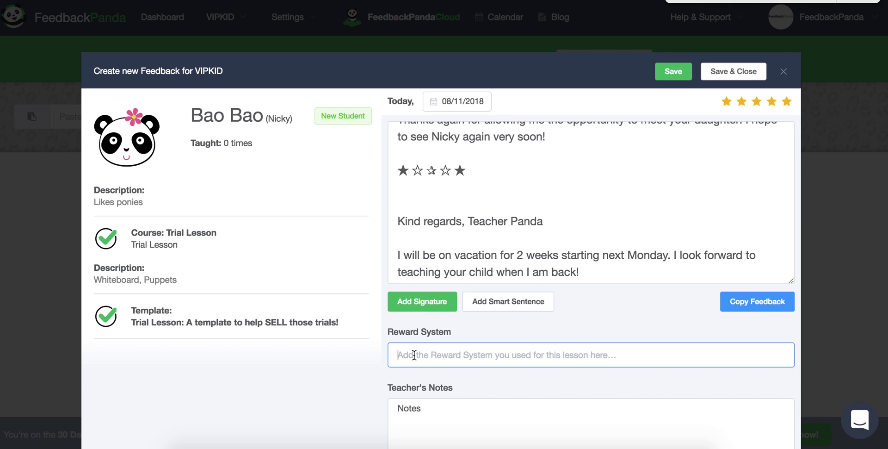
{"action": "type", "text": "Emoji"}
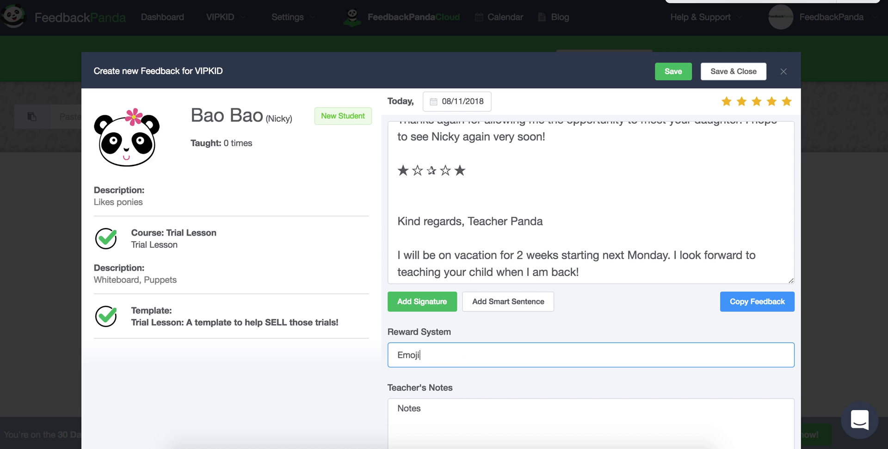
{"action": "type", "text": " Stickers"}
{"action": "scroll", "coordinate": [610, 300], "scroll_direction": "down", "scroll_amount": 3}
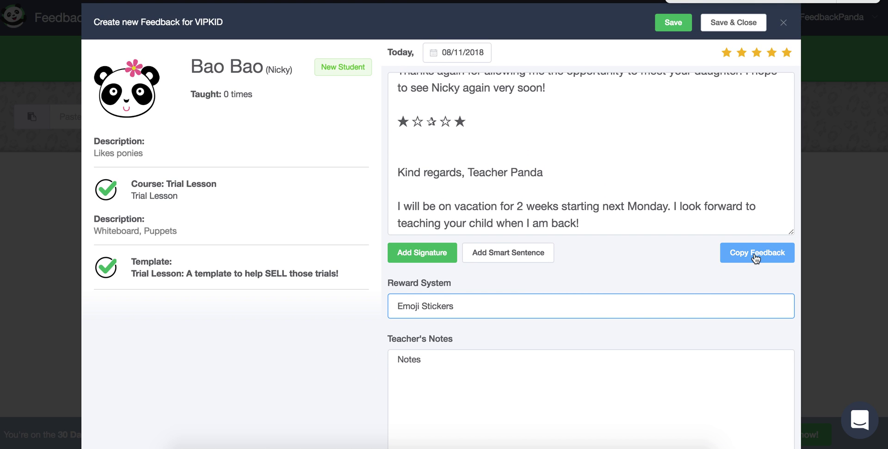
{"action": "left_click", "coordinate": [755, 256]}
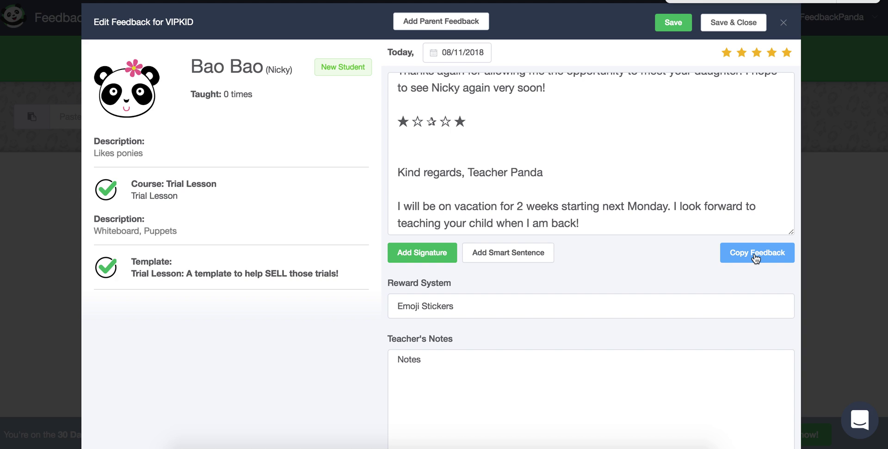
- Recopy the feedback and save a five-apple parent rating, leaving the parent's comment empty
{"action": "left_click", "coordinate": [755, 255]}
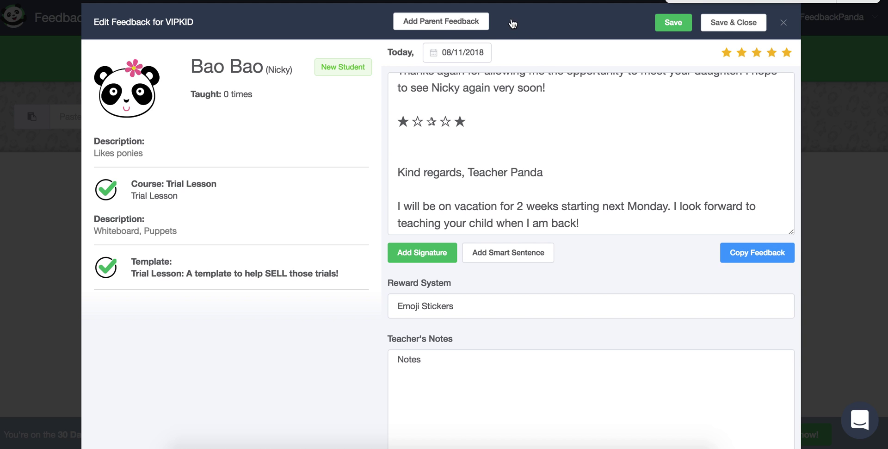
{"action": "left_click", "coordinate": [457, 26]}
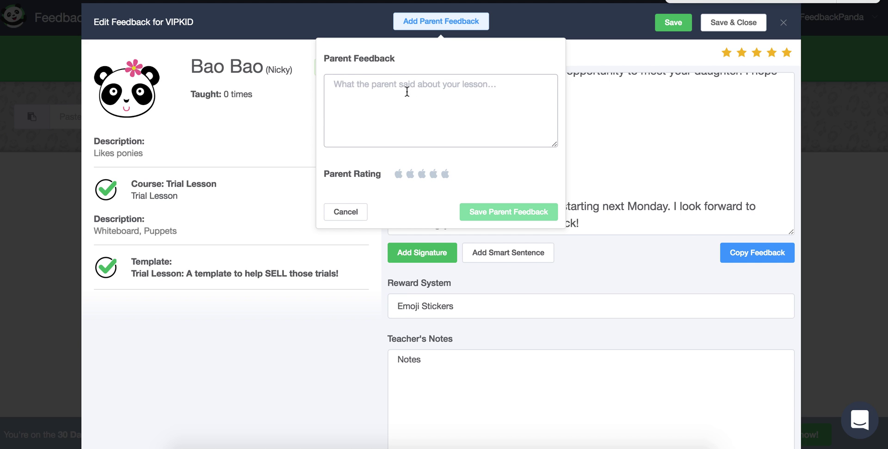
{"action": "left_click", "coordinate": [407, 91]}
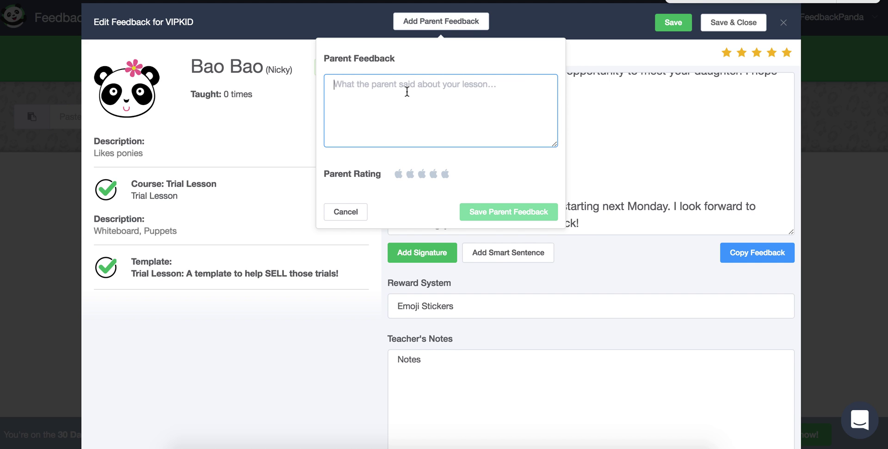
{"action": "left_click", "coordinate": [446, 176]}
{"action": "left_click", "coordinate": [486, 213]}
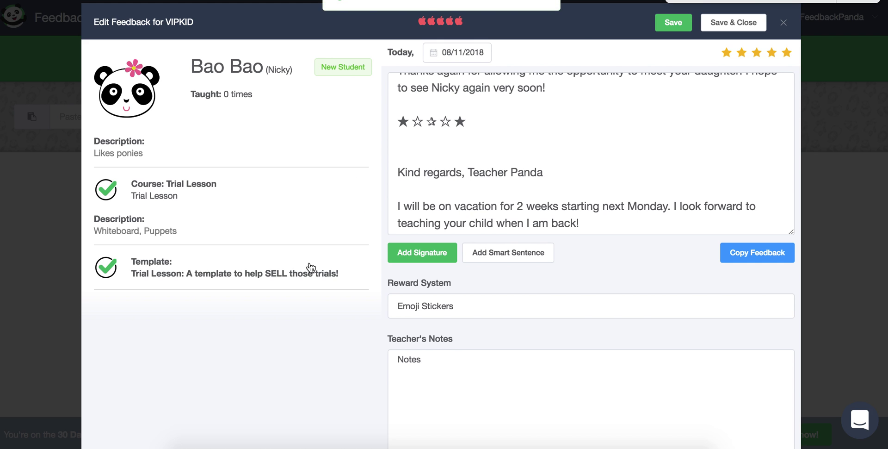
{"action": "left_click", "coordinate": [391, 261]}
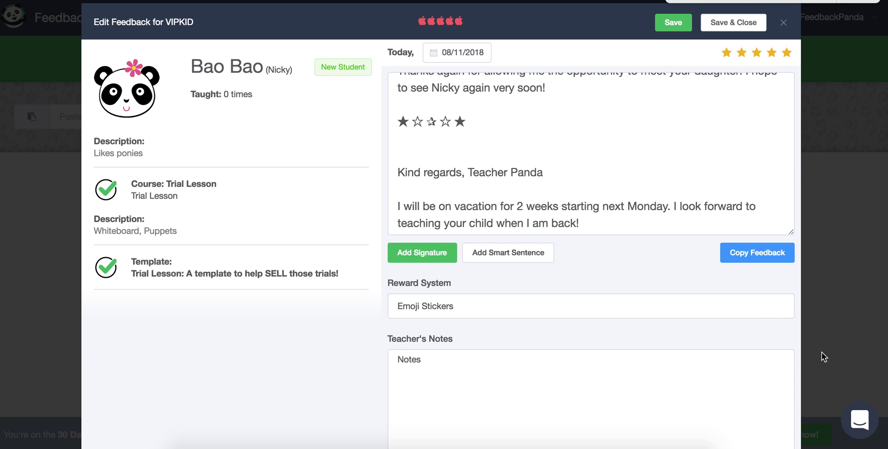
- Open the support messenger from the chat bubble in the bottom-right corner
{"action": "left_click", "coordinate": [859, 421]}
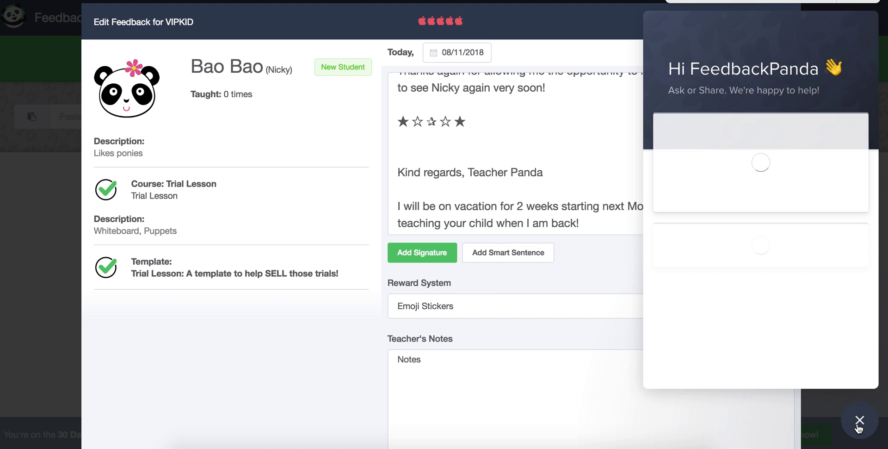